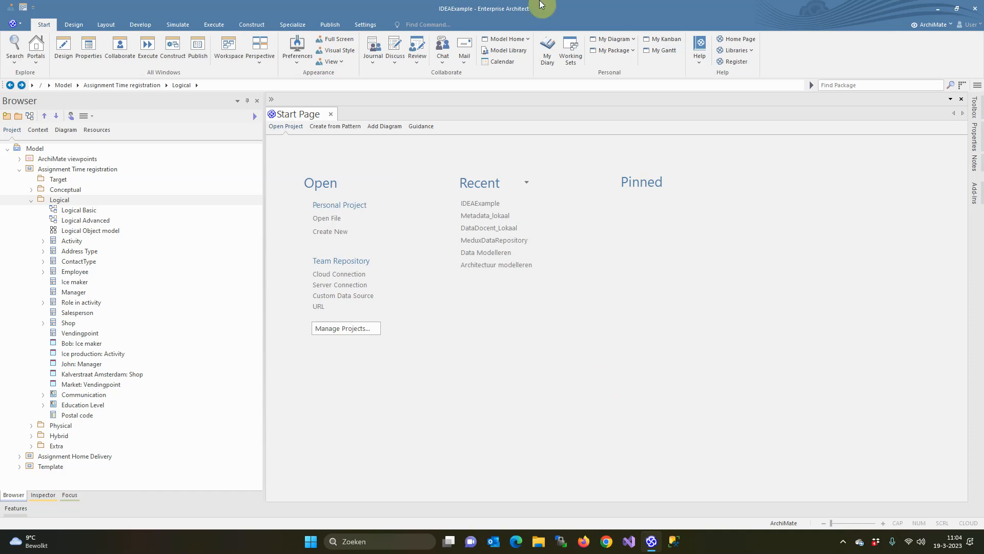
# Step: Remove the Vendingpoint and Salesperson classes from the Logical Basic diagram and save it
pyautogui.click(66, 212)
pyautogui.doubleClick(67, 212)
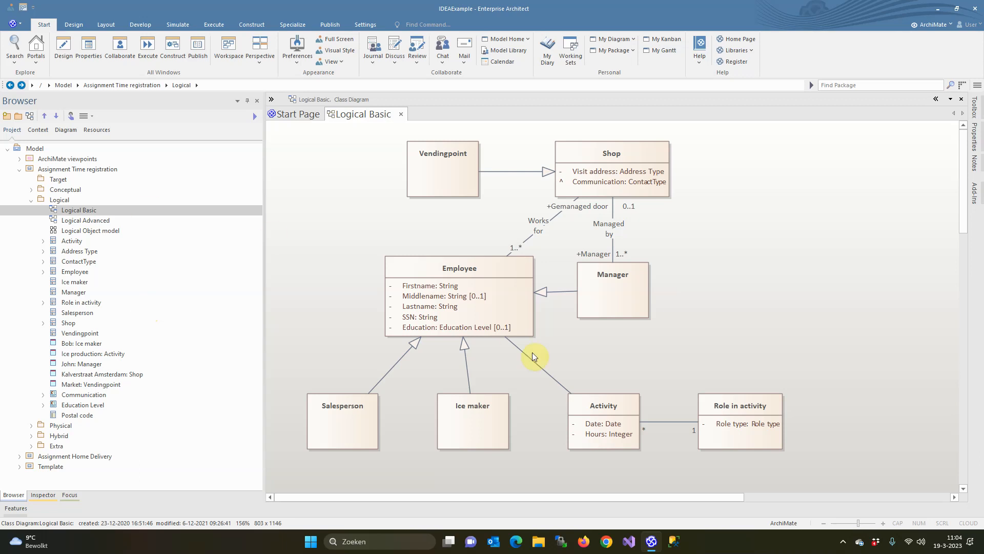
pyautogui.click(446, 179)
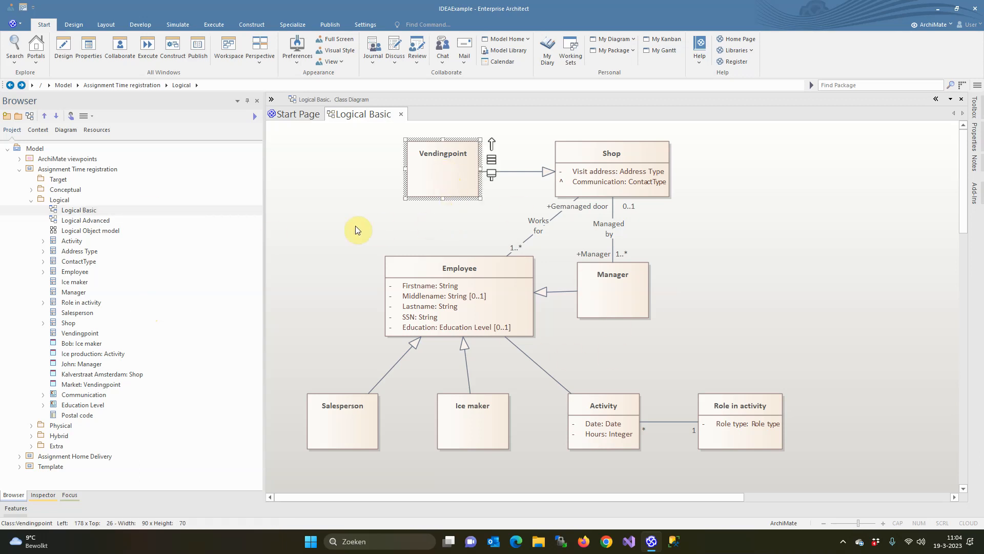
pyautogui.press('Delete')
pyautogui.click(326, 437)
pyautogui.press('Delete')
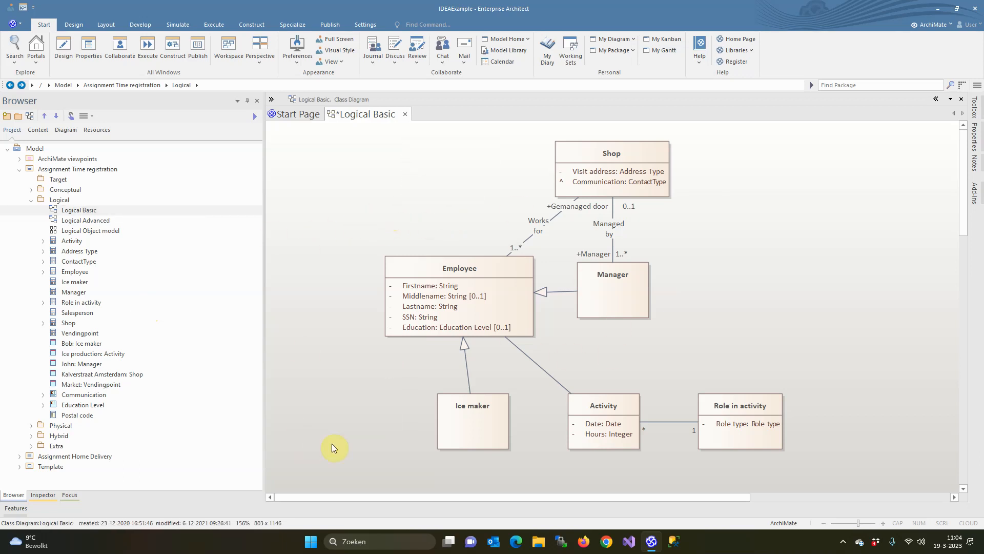
pyautogui.hotkey('ctrl', 's')
# Step: Clone the Logical Basic diagram with the IDEA Deduplicator, keeping the original package, baselining it and creating traces between original and duplicate
pyautogui.rightClick(368, 182)
pyautogui.moveTo(385, 189)
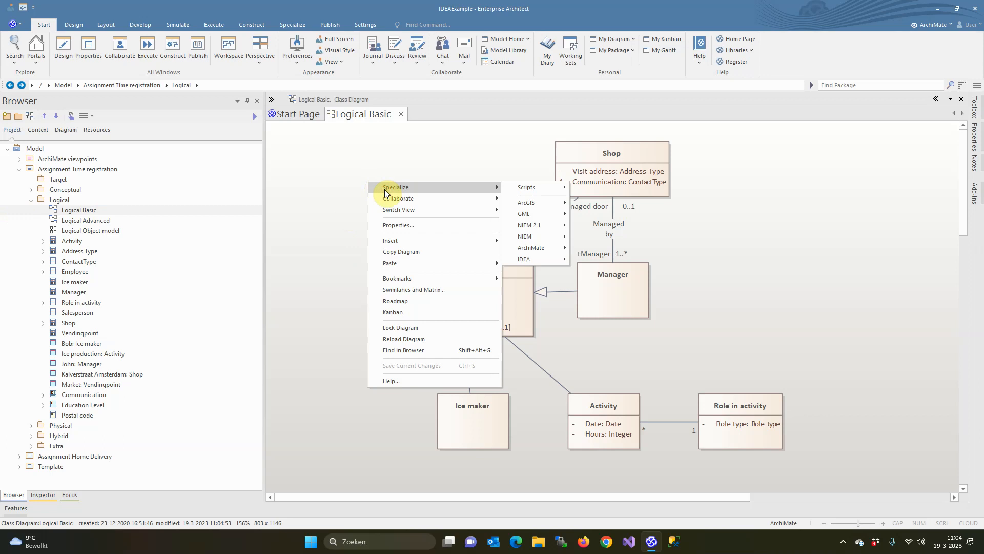
pyautogui.moveTo(520, 260)
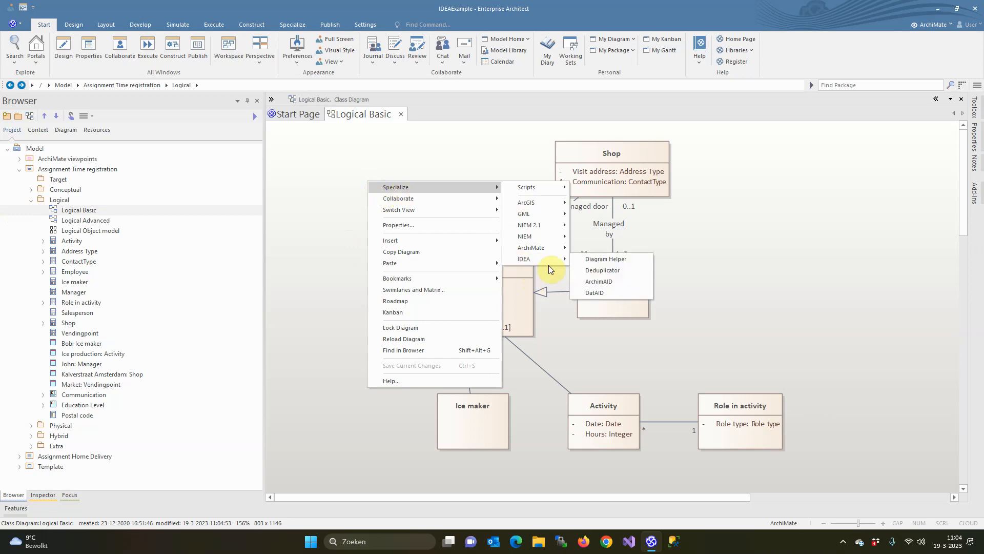
pyautogui.click(591, 271)
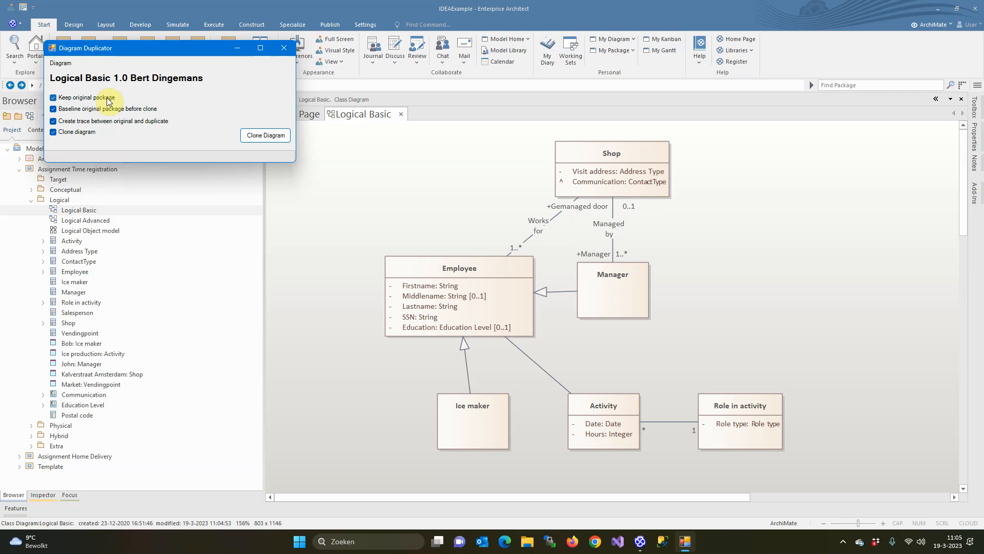
pyautogui.click(264, 134)
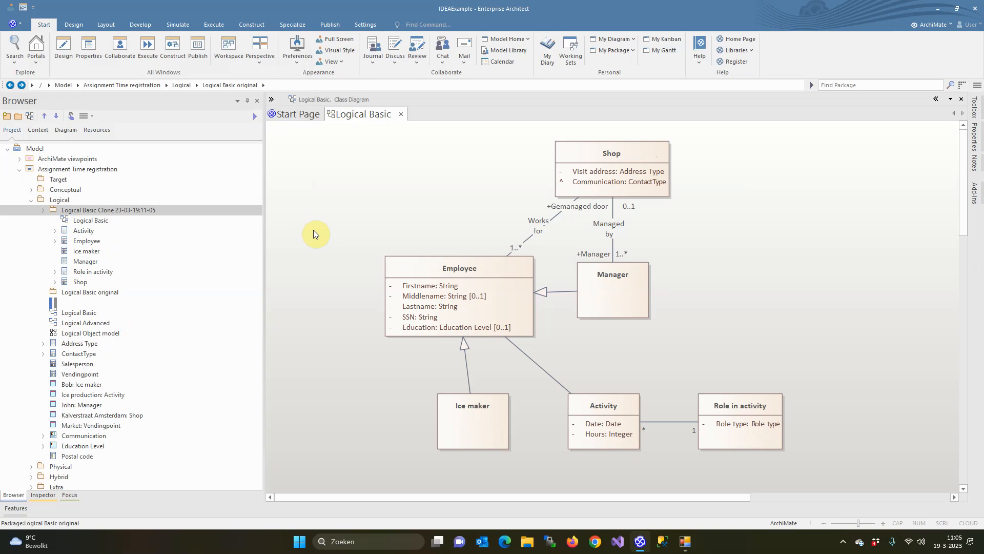
# Step: Move the Logical Basic diagram into the Logical Basic original package in the project tree
pyautogui.click(98, 212)
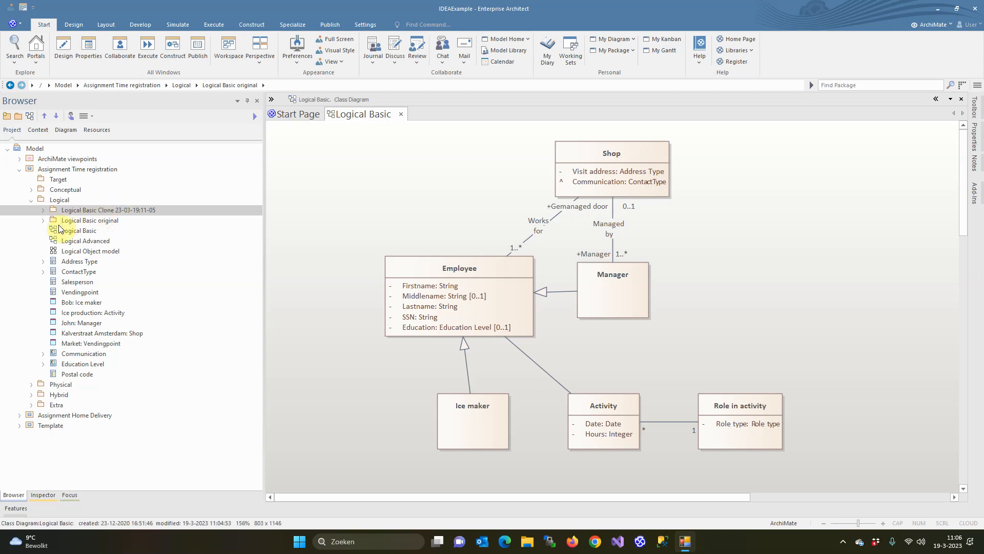
pyautogui.click(44, 222)
pyautogui.click(83, 222)
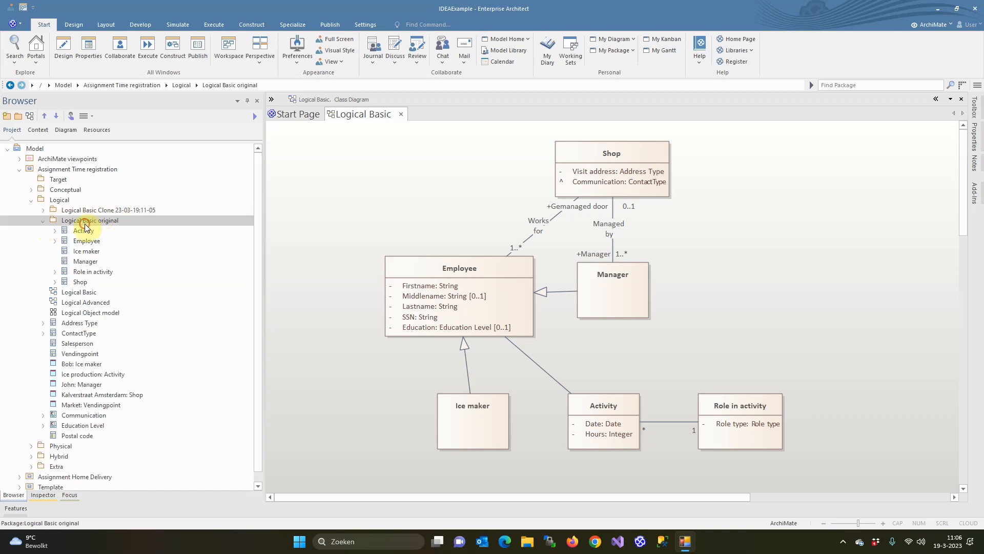
pyautogui.moveTo(85, 225); pyautogui.dragTo(86, 223)
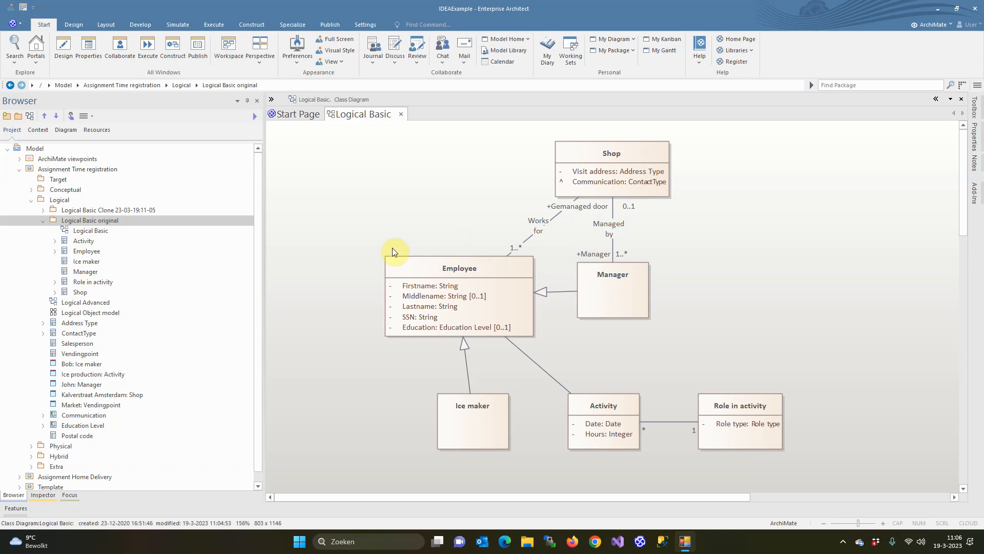
# Step: Move the Manager class right to about 599, 178 and the Employee class right to about 277, 172 in the diagram
pyautogui.click(423, 269)
pyautogui.moveTo(619, 278); pyautogui.dragTo(768, 275)
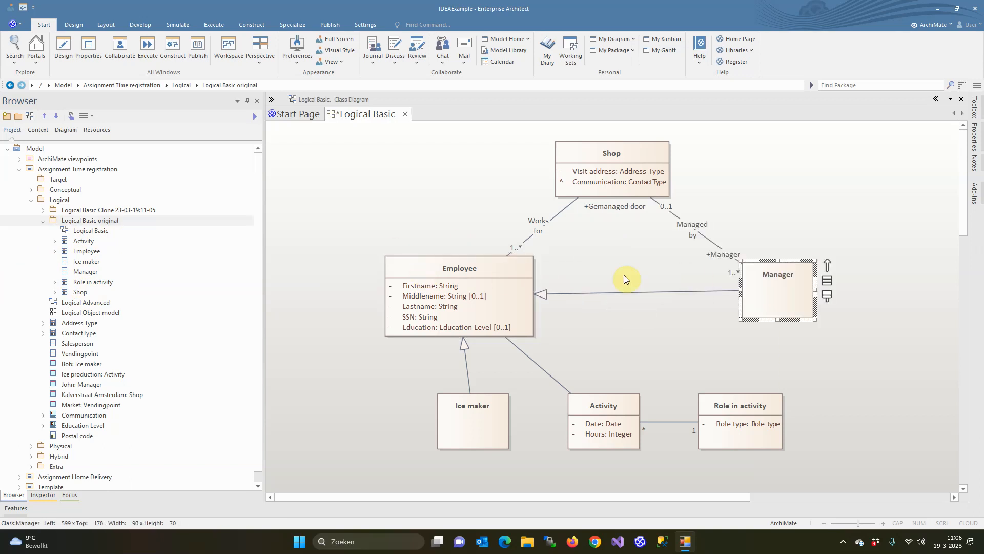
pyautogui.moveTo(423, 269); pyautogui.dragTo(506, 271)
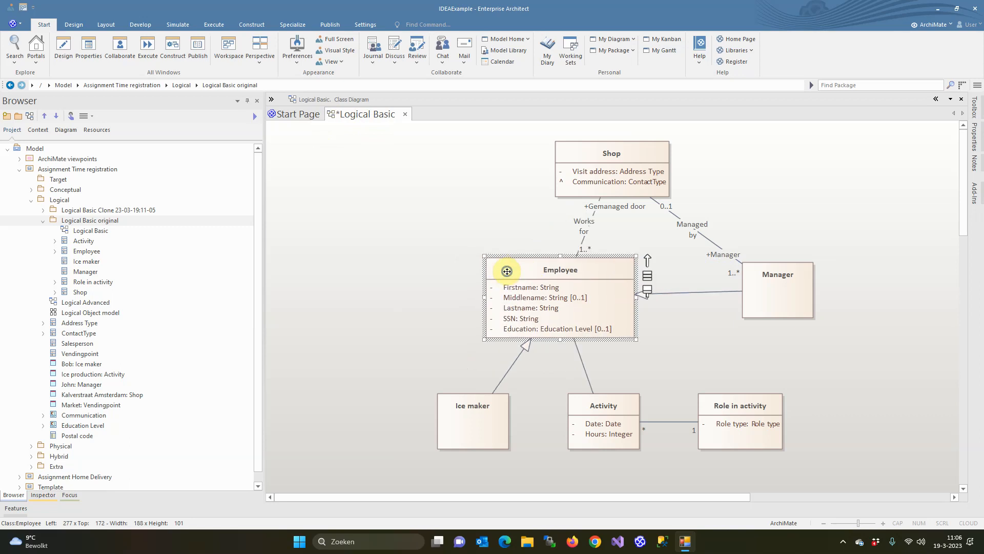
# Step: Insert Employee's related Employee element from the clone package into the diagram and place it left of the original Employee class
pyautogui.rightClick(507, 271)
pyautogui.click(538, 116)
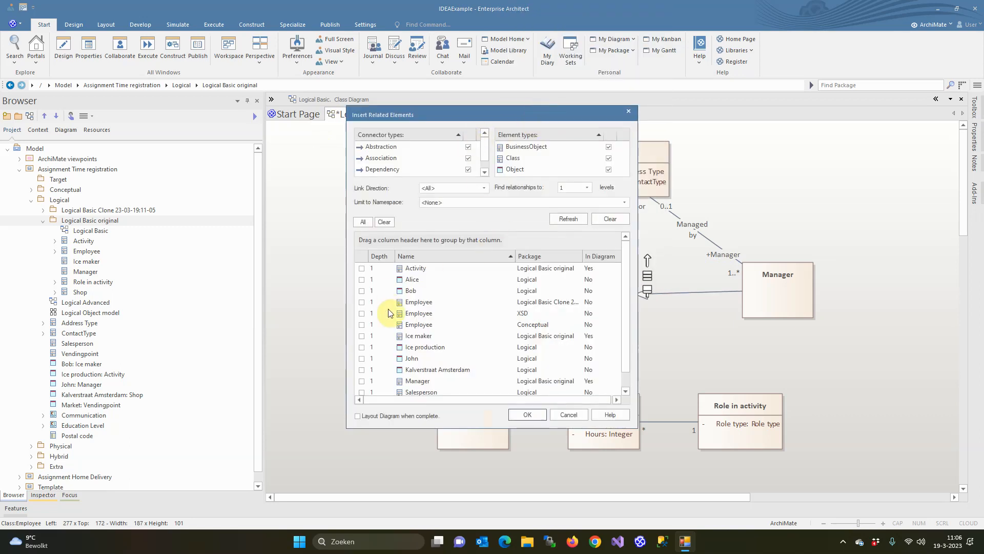
pyautogui.click(361, 303)
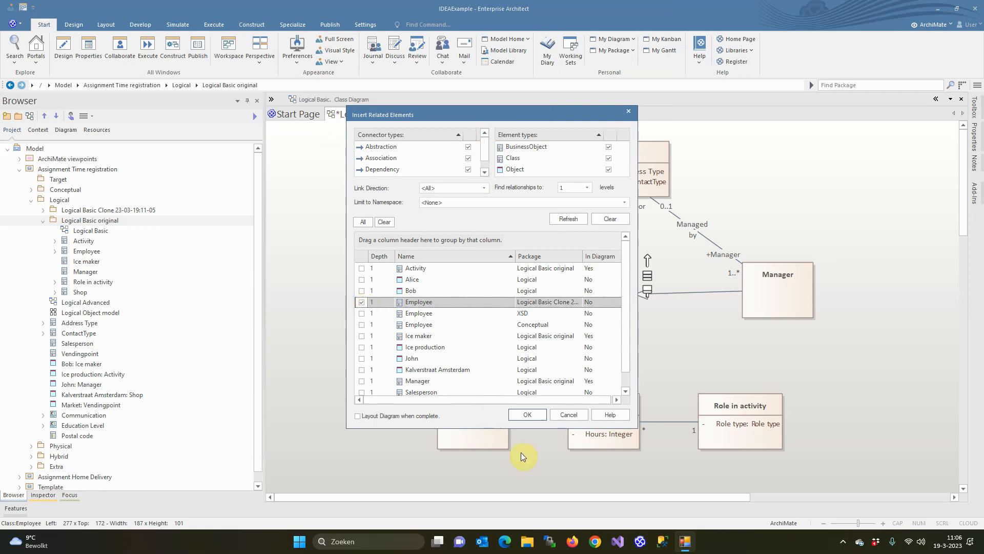
pyautogui.click(520, 417)
pyautogui.moveTo(605, 316)
pyautogui.mouseDown()
pyautogui.moveTo(346, 260)
pyautogui.moveTo(362, 264)
pyautogui.mouseUp()
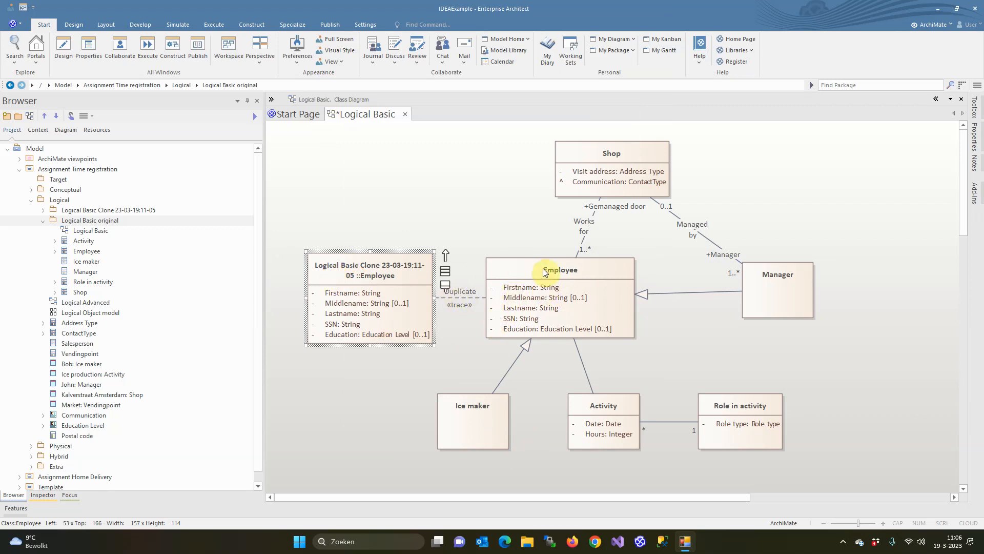
# Step: Remove the cloned Employee class from the Logical Basic diagram and save the diagram
pyautogui.click(362, 377)
pyautogui.click(343, 264)
pyautogui.press('Delete')
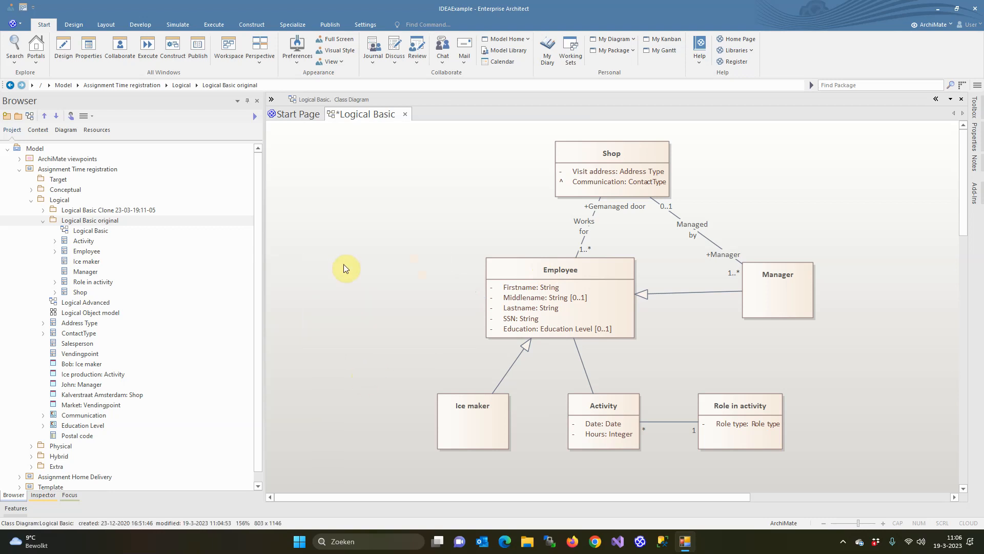
pyautogui.hotkey('ctrl', 's')
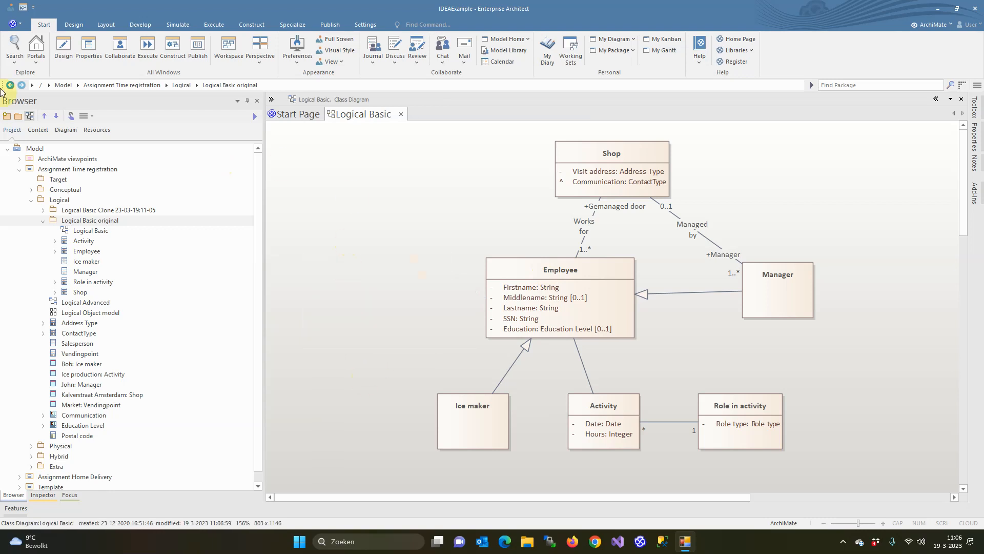
# Step: Open the cloned diagram in the Logical Basic Clone 23-03-19:11-05 package
pyautogui.click(87, 212)
pyautogui.click(43, 210)
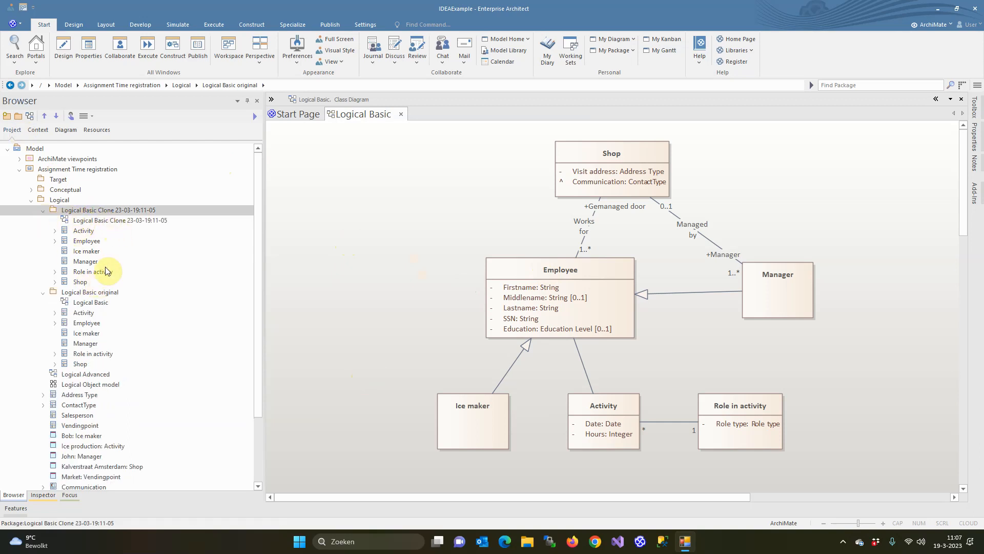
pyautogui.click(96, 224)
pyautogui.doubleClick(96, 223)
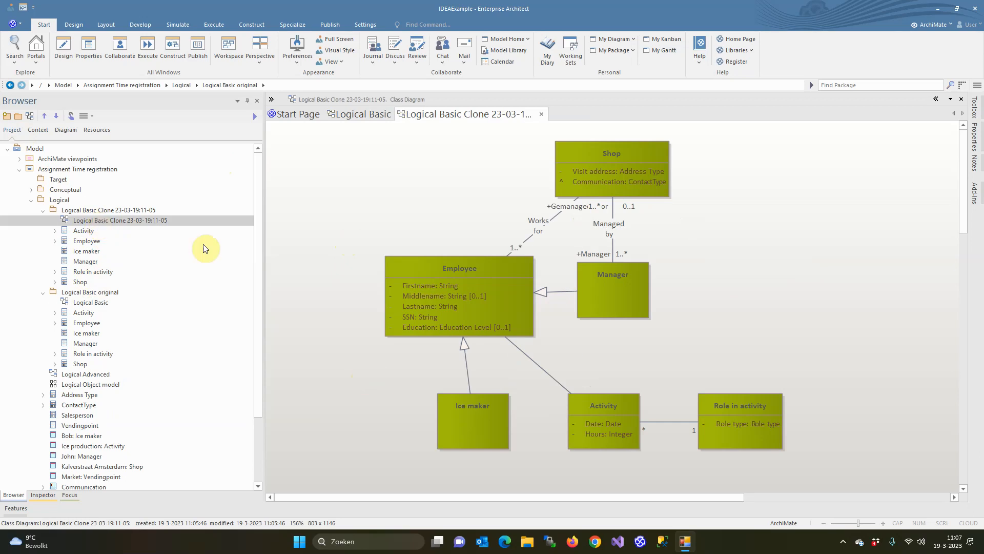
# Step: Spread out the cloned diagram by moving Shop, Manager and Role in activity to the right and Ice maker to the left
pyautogui.moveTo(622, 162); pyautogui.dragTo(792, 162)
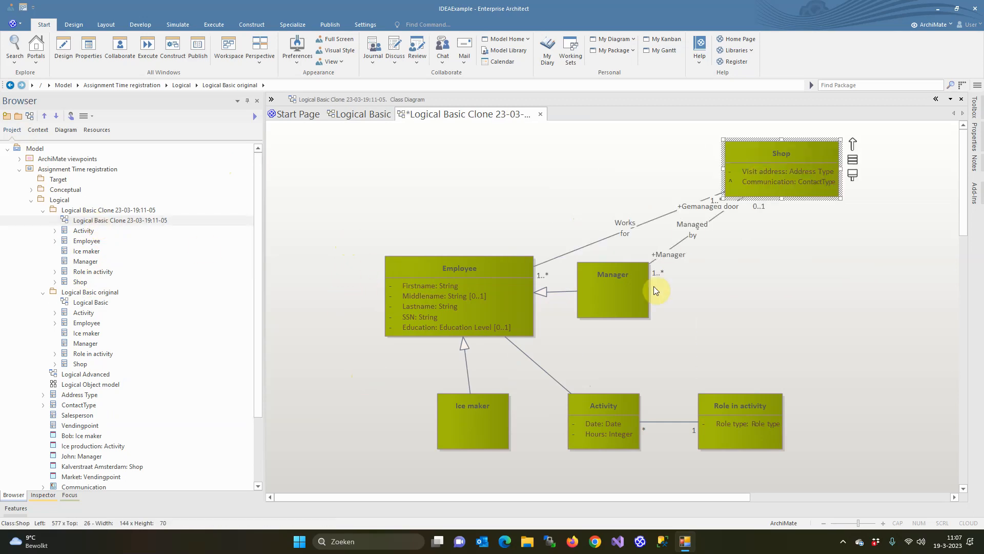
pyautogui.moveTo(620, 281); pyautogui.dragTo(802, 304)
pyautogui.moveTo(747, 423); pyautogui.dragTo(820, 422)
pyautogui.moveTo(468, 429); pyautogui.dragTo(370, 418)
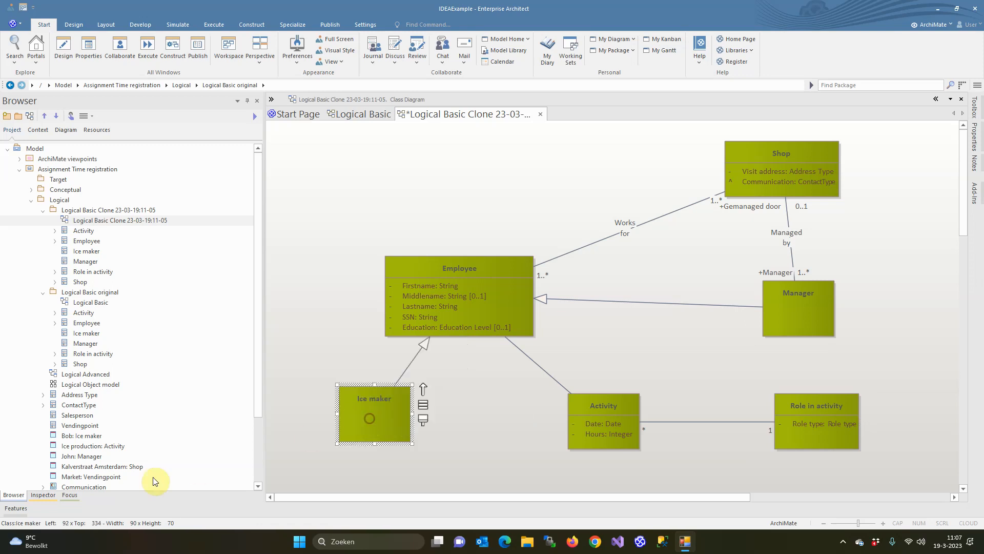
# Step: Add an attribute named ExpertInStrawberry of type boolean to the cloned Ice maker class
pyautogui.click(9, 508)
pyautogui.click(8, 508)
pyautogui.click(11, 423)
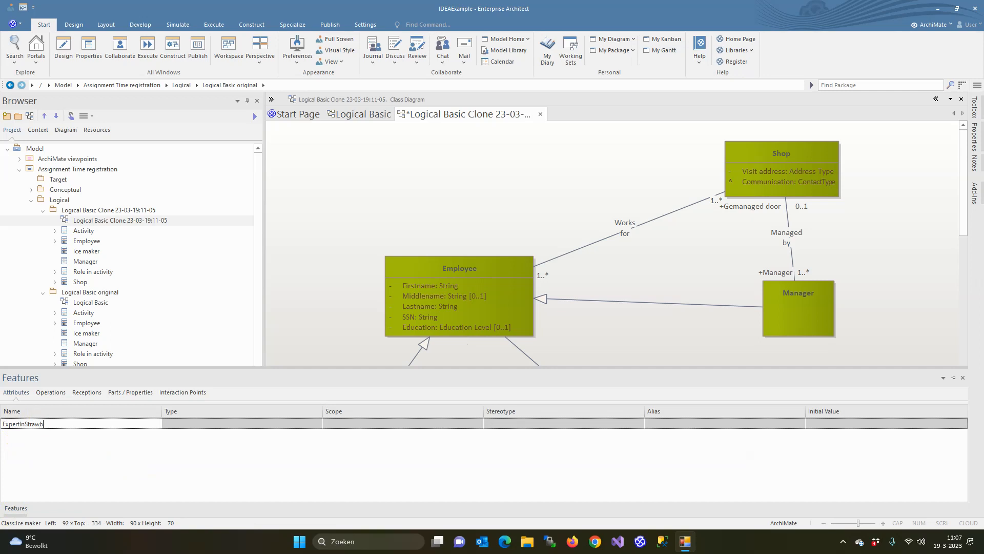
pyautogui.press('Return')
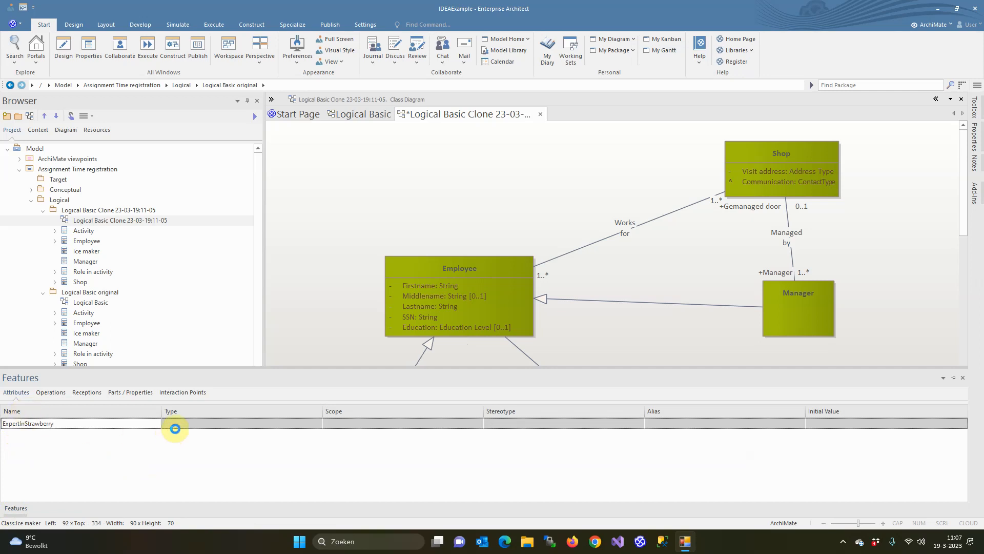
pyautogui.click(185, 425)
pyautogui.click(317, 424)
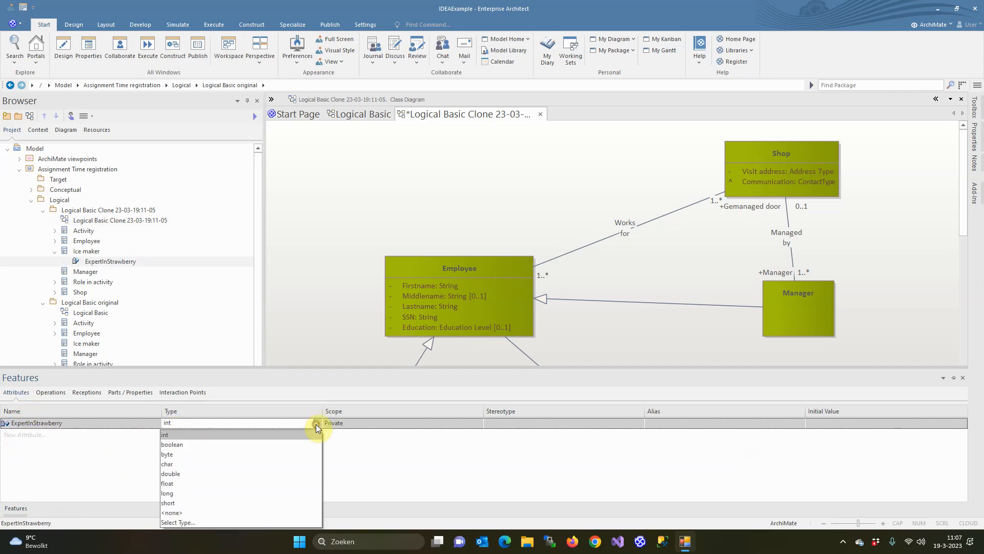
pyautogui.click(194, 445)
pyautogui.click(322, 303)
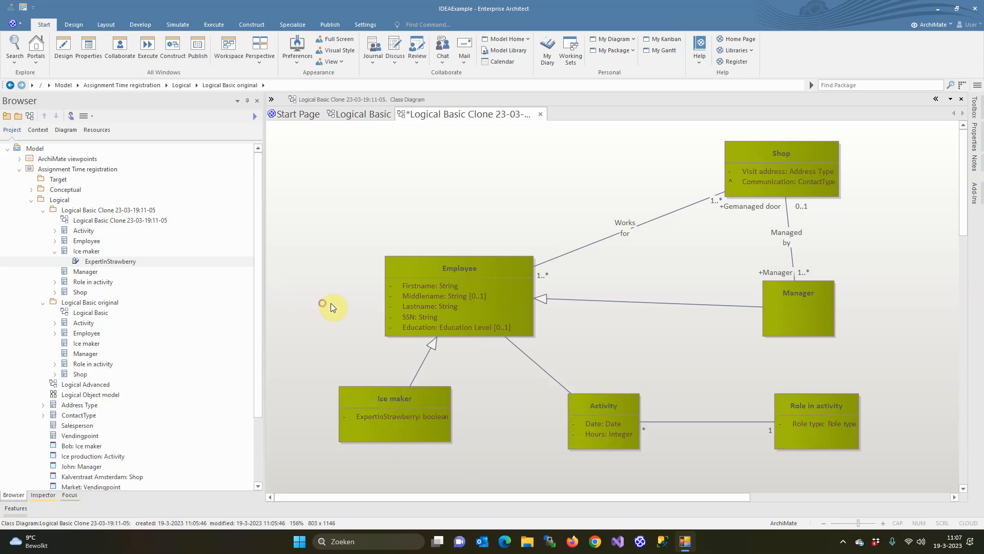
# Step: Rename the cloned Employee class's Firstname attribute to "Firstname and nickname"
pyautogui.click(410, 285)
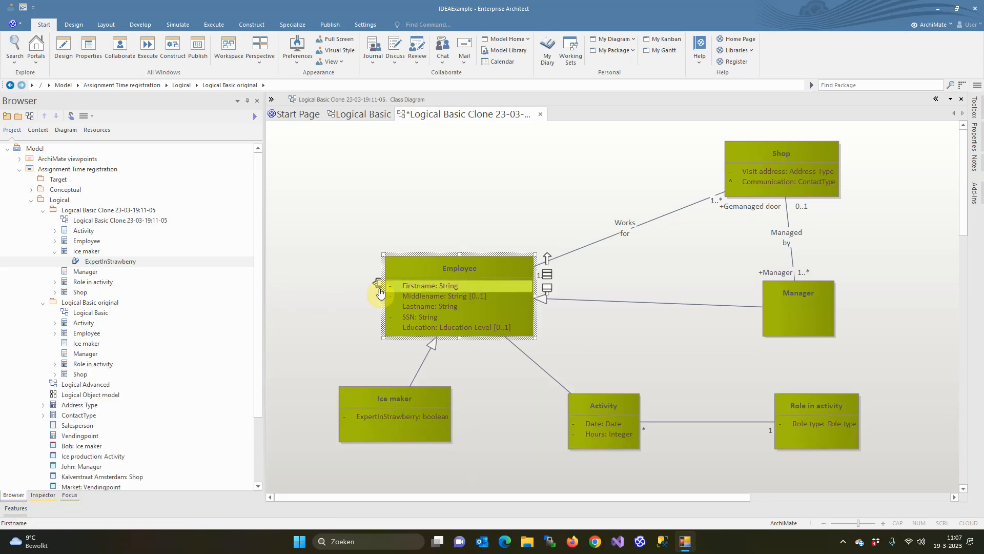
pyautogui.click(40, 536)
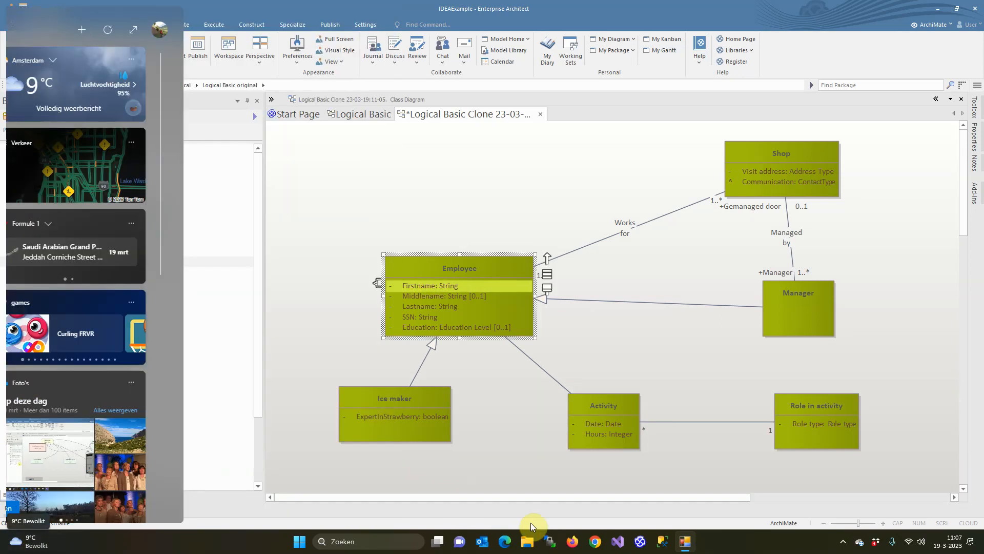
pyautogui.click(35, 509)
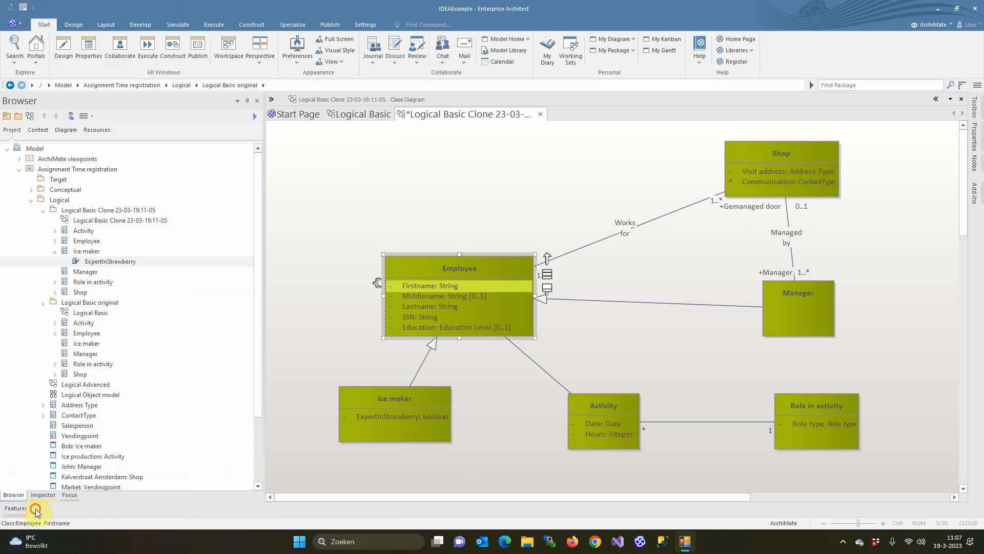
pyautogui.click(65, 425)
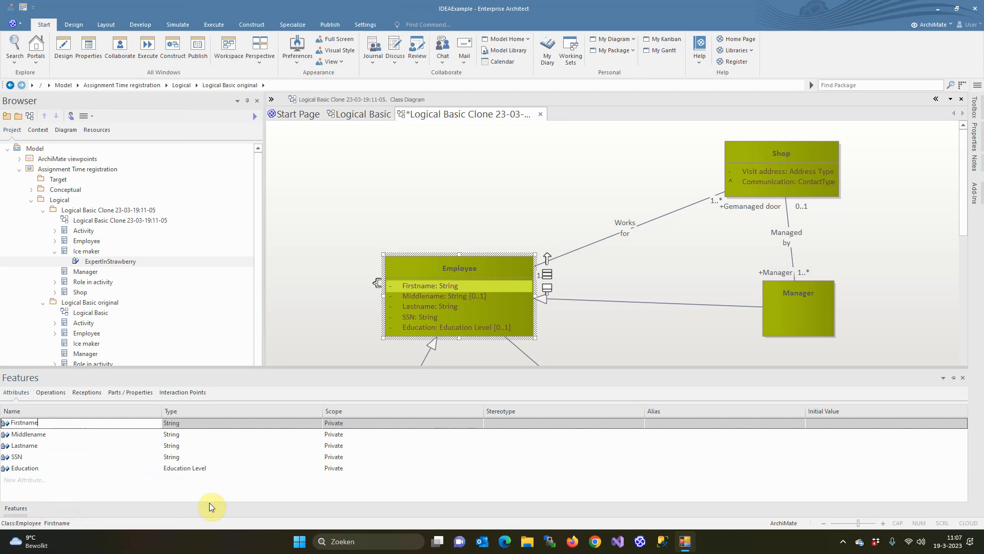
pyautogui.write('and nickname')
pyautogui.press('Return')
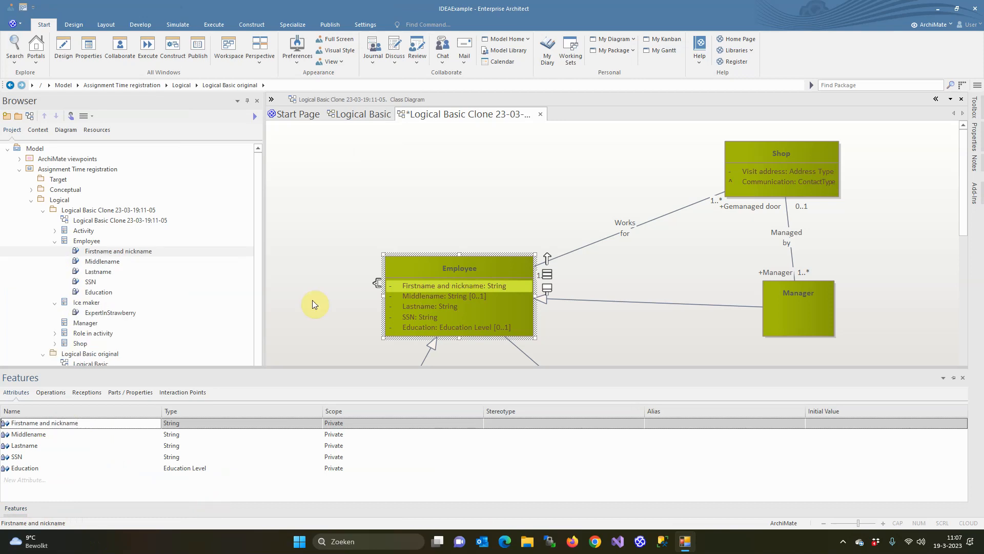
# Step: Move the Manager class above Employee and create an Association from Employee to Role in activity
pyautogui.moveTo(805, 298); pyautogui.dragTo(401, 169)
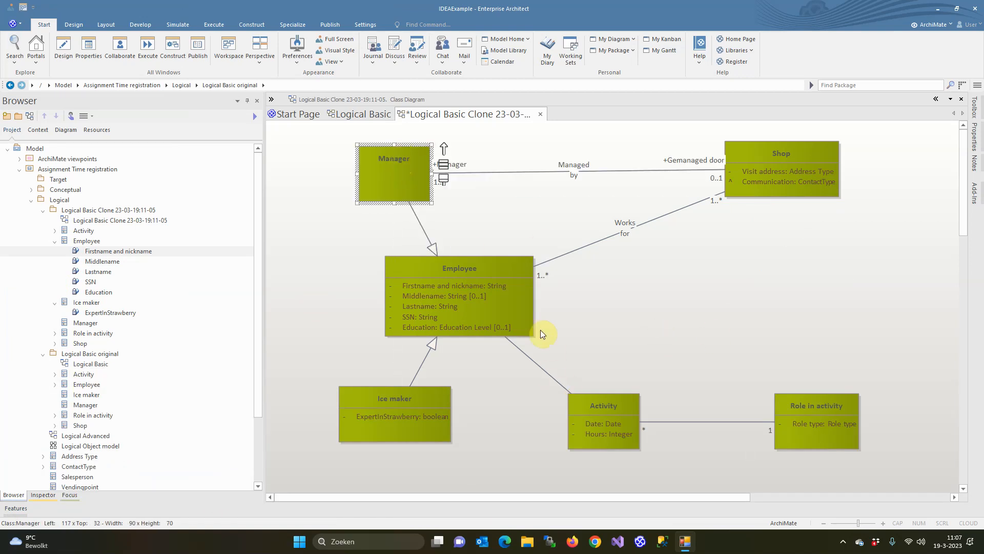
pyautogui.click(527, 303)
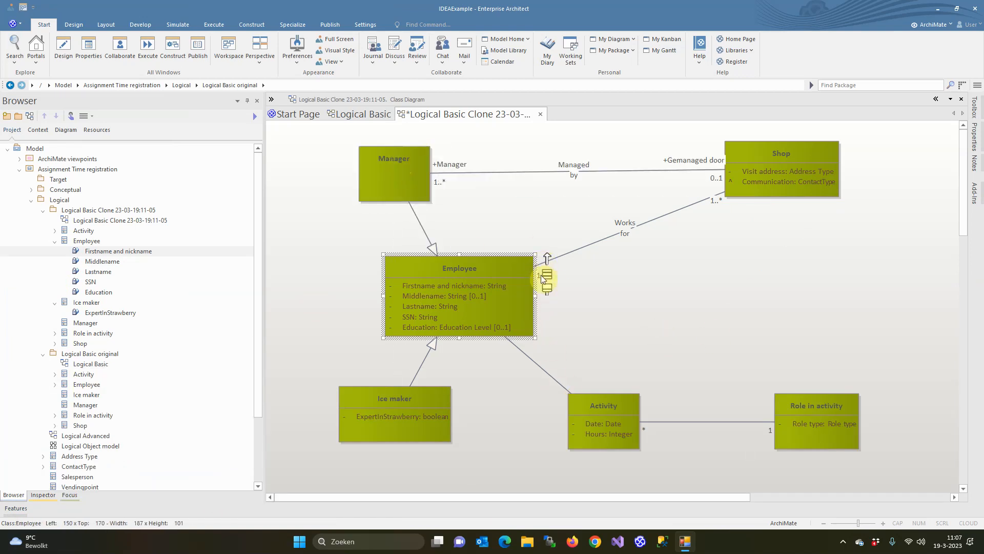
pyautogui.moveTo(547, 256); pyautogui.dragTo(794, 407)
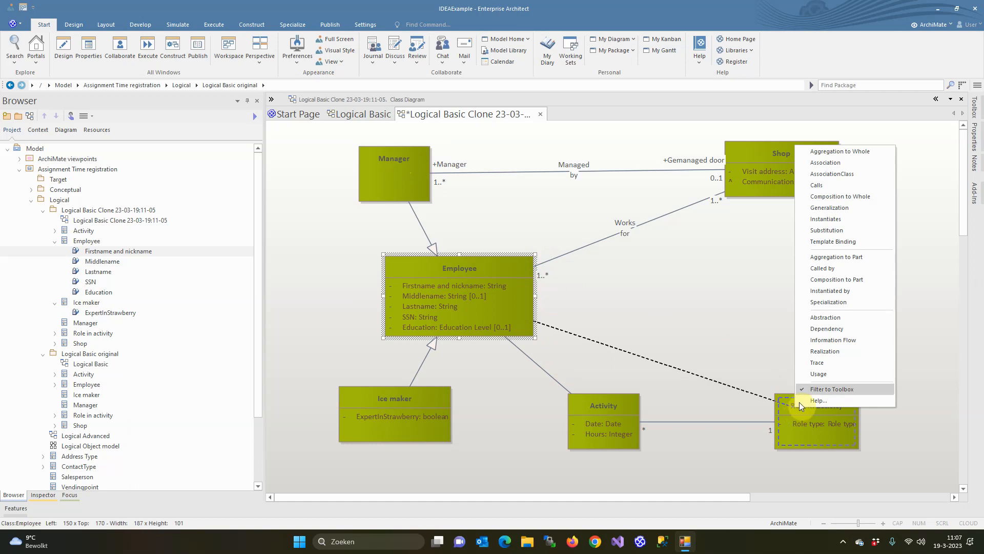
pyautogui.click(808, 162)
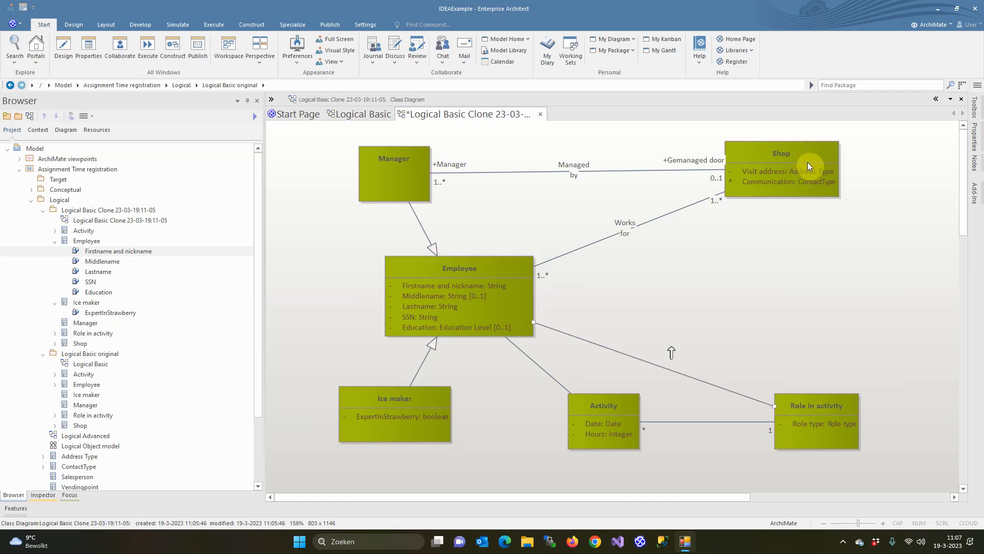
# Step: Delete the association between Employee and Activity from the cloned diagram and save the diagram
pyautogui.click(530, 362)
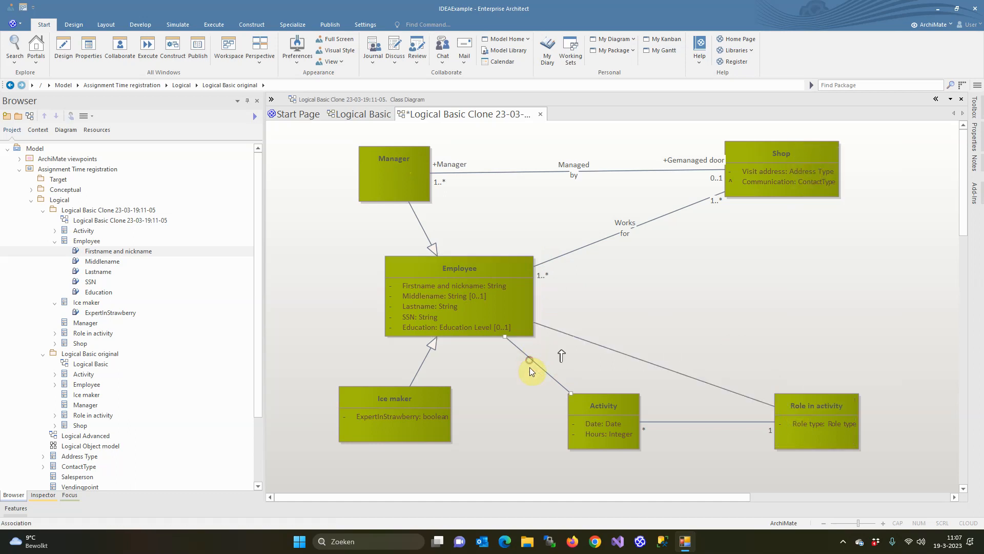
pyautogui.press('Delete')
pyautogui.click(492, 302)
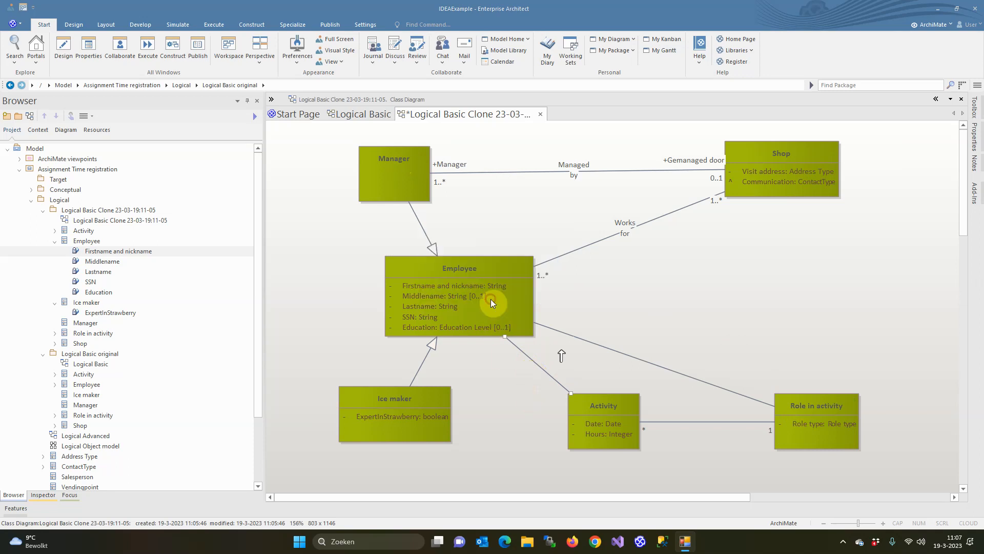
pyautogui.hotkey('ctrl', 's')
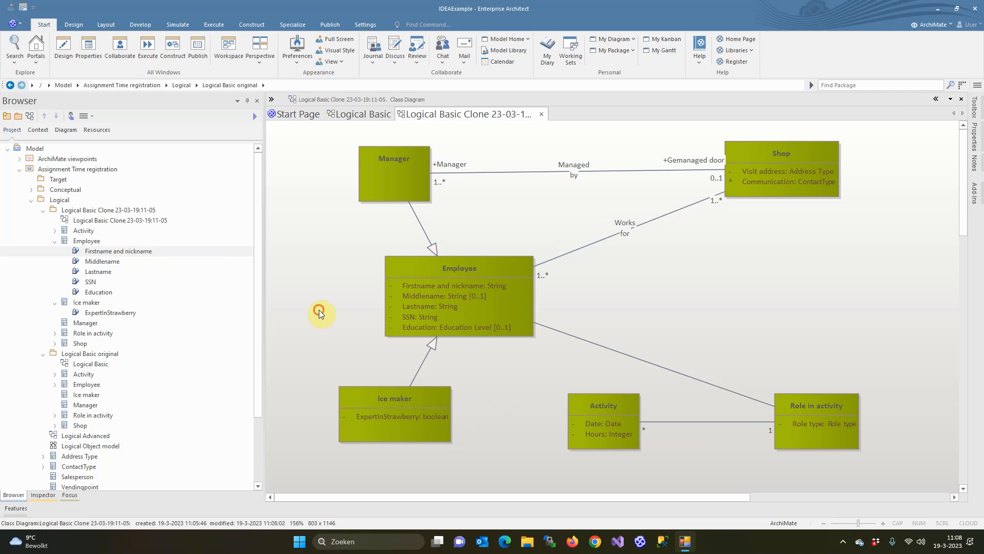
# Step: Run the IDEA Diagram Deduplicator on the original Logical Basic diagram, review its overview of duplicates, and close it
pyautogui.click(352, 116)
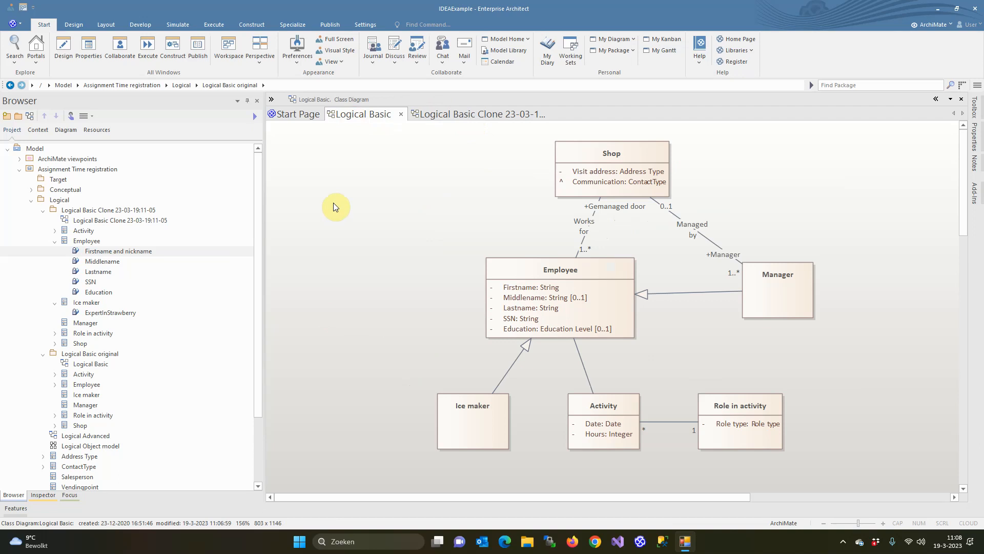
pyautogui.click(291, 26)
pyautogui.click(482, 49)
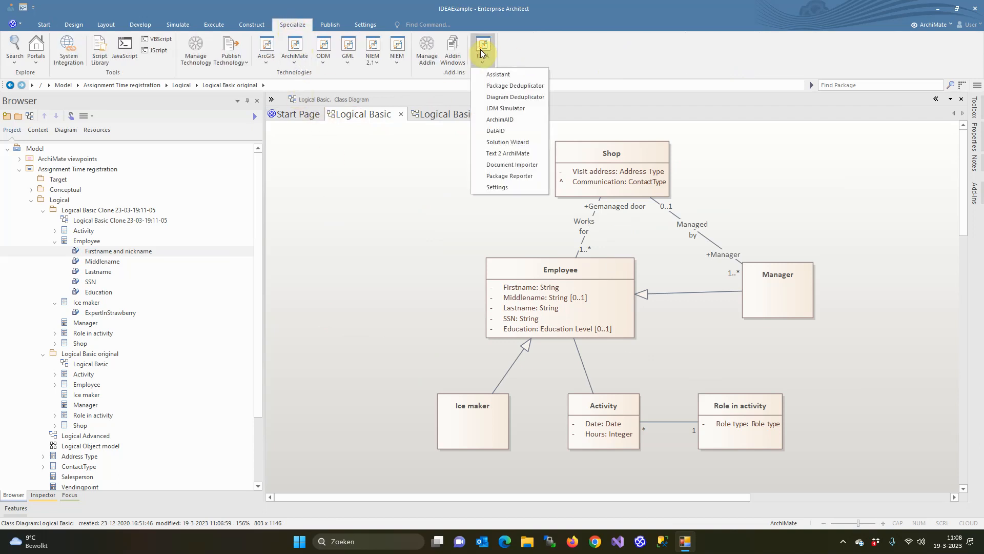
pyautogui.click(504, 98)
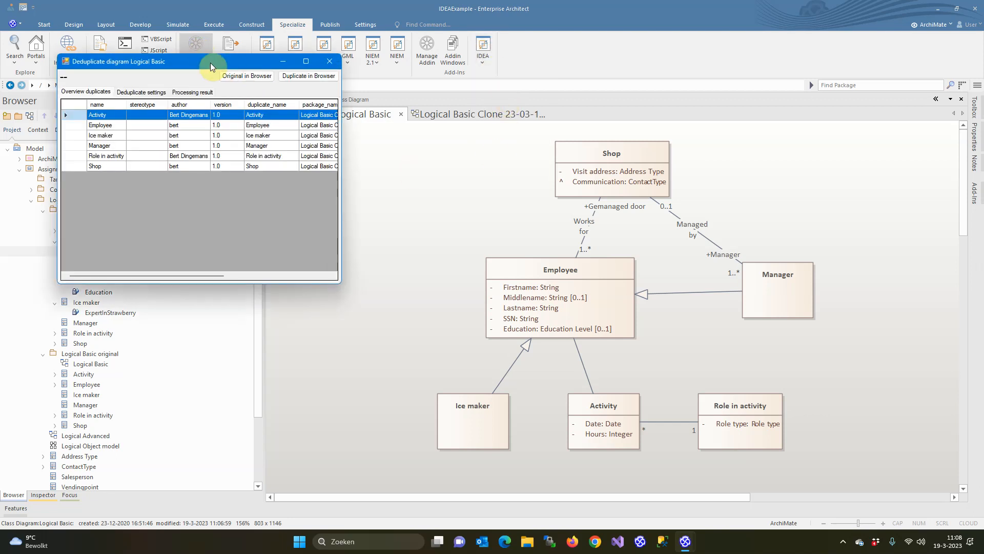
pyautogui.doubleClick(211, 62)
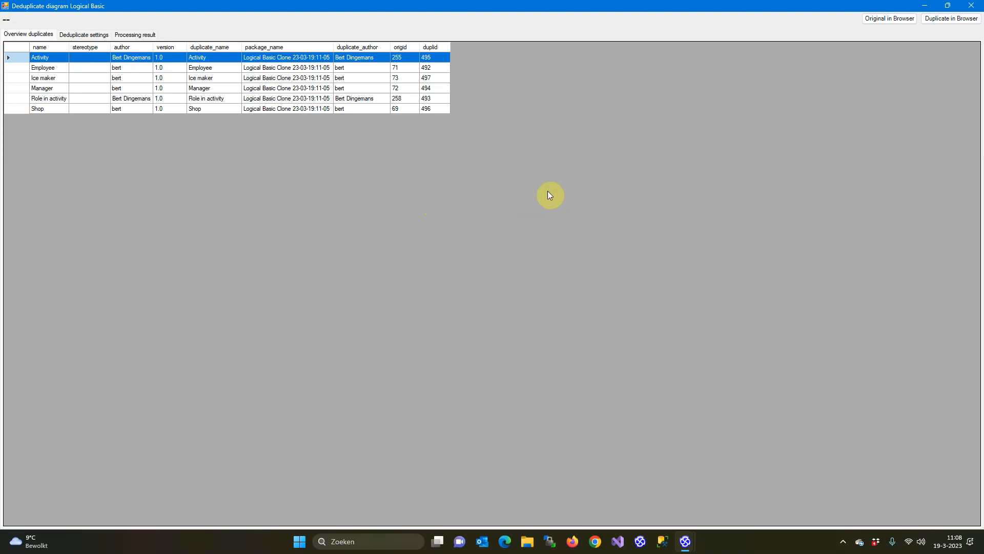
pyautogui.click(971, 6)
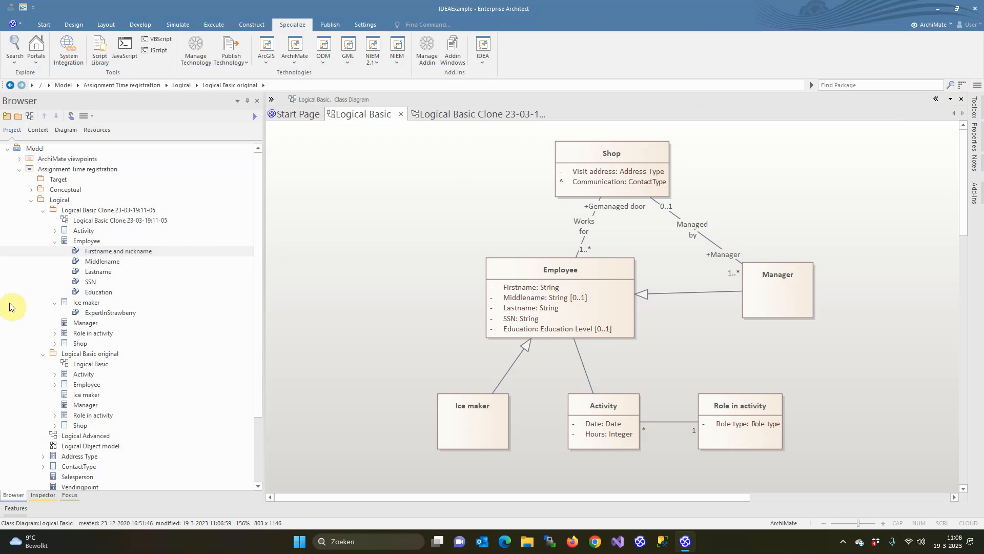
# Step: Delete the Middlename attribute from the Employee class in the cloned diagram
pyautogui.click(466, 116)
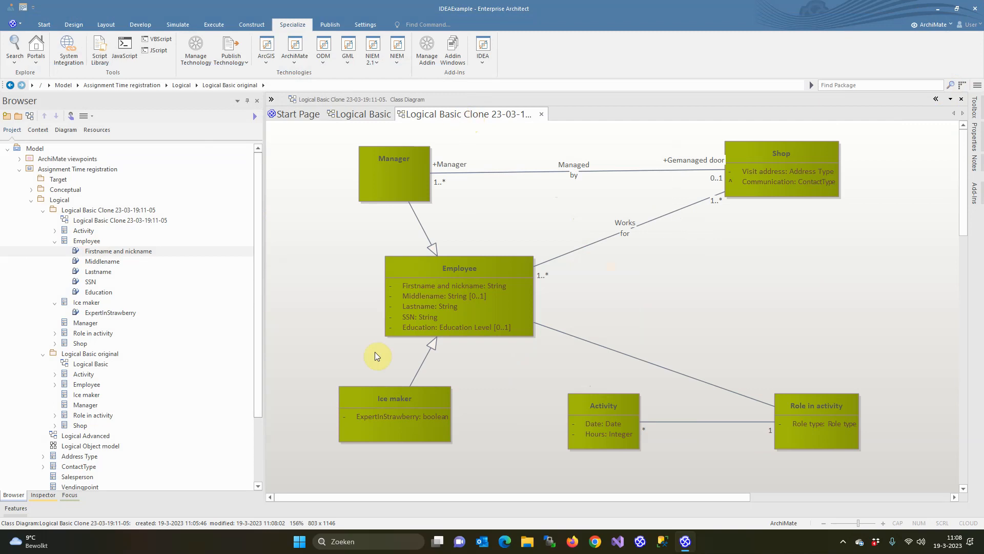
pyautogui.click(414, 298)
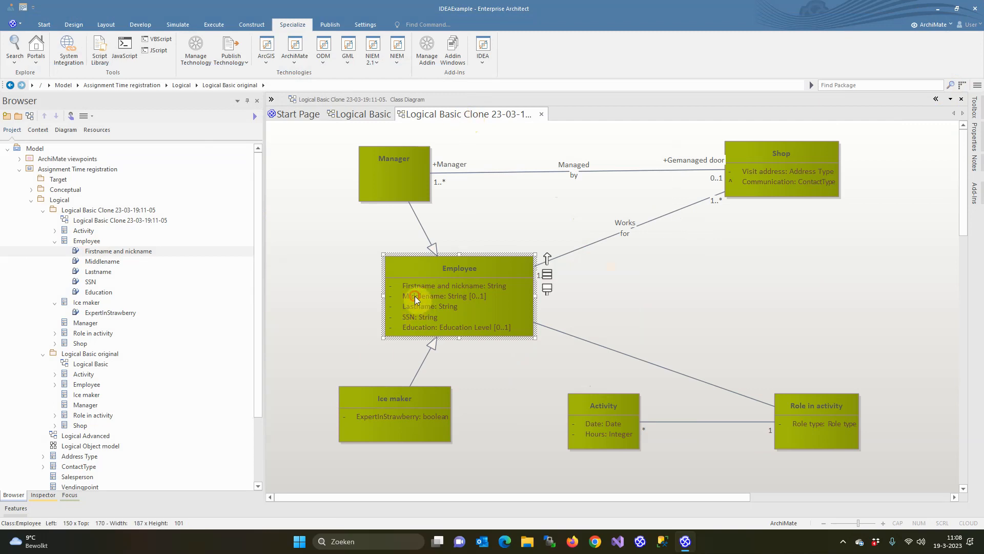
pyautogui.click(13, 509)
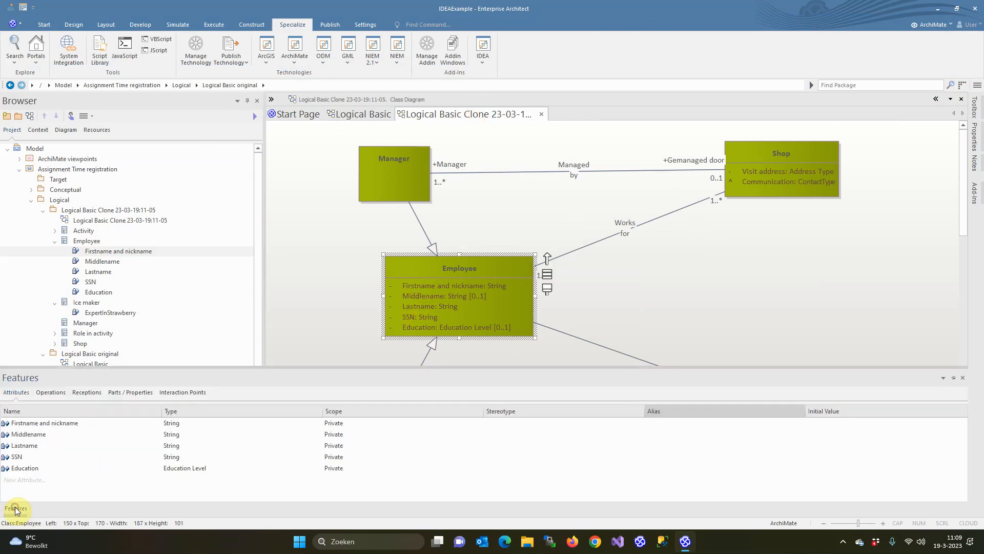
pyautogui.click(21, 435)
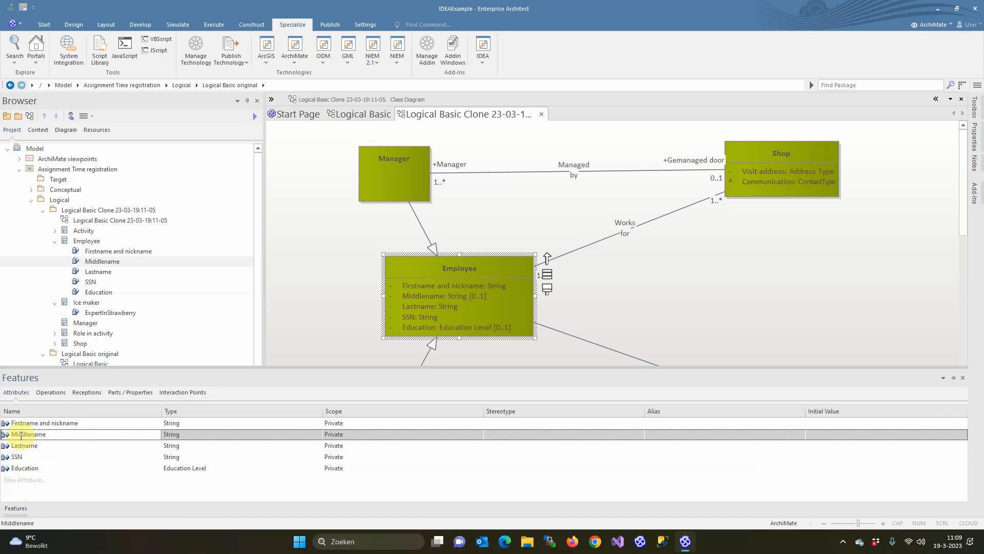
pyautogui.press('Delete')
pyautogui.click(701, 320)
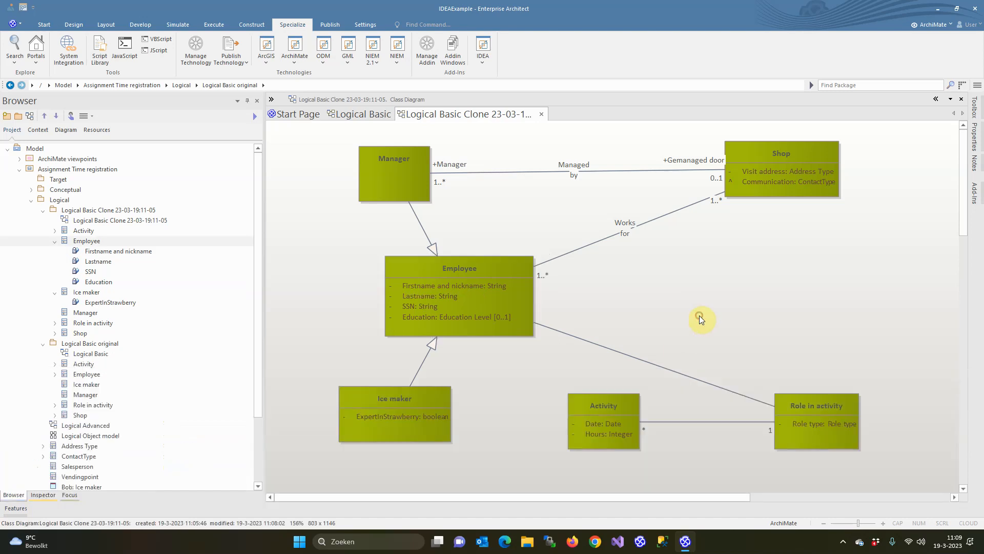
# Step: Open the IDEA Deduplicator for the Employee class in the original Logical Basic diagram and maximize its window
pyautogui.click(362, 119)
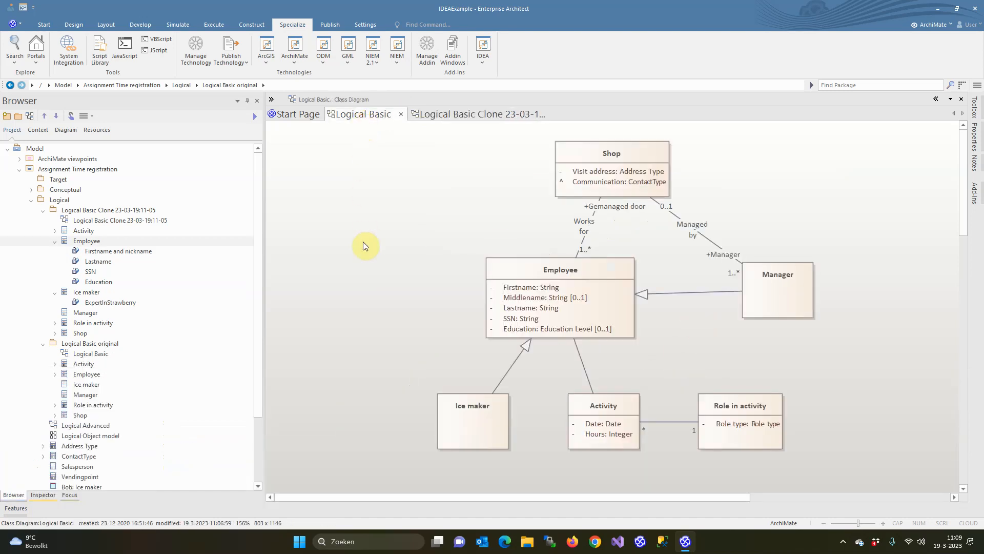
pyautogui.click(523, 271)
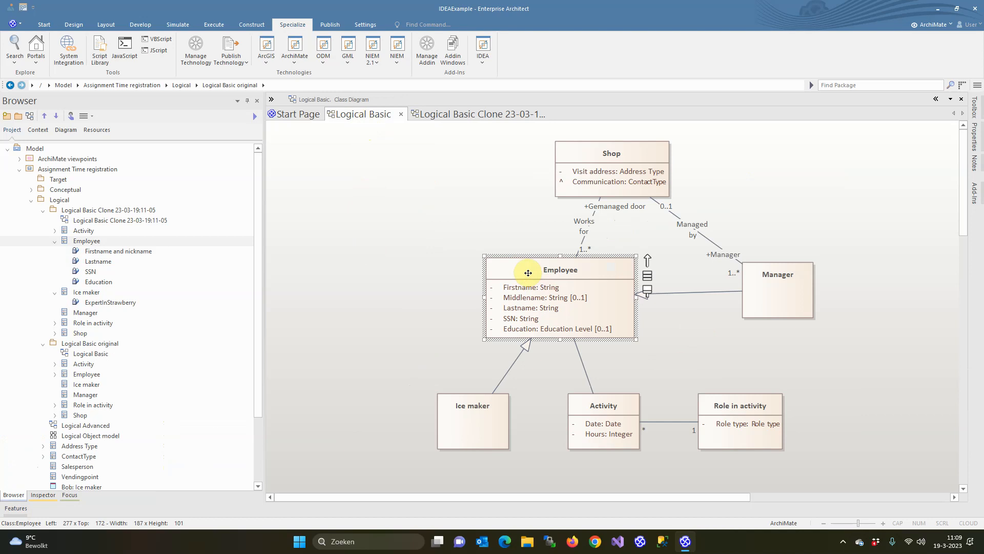
pyautogui.rightClick(509, 272)
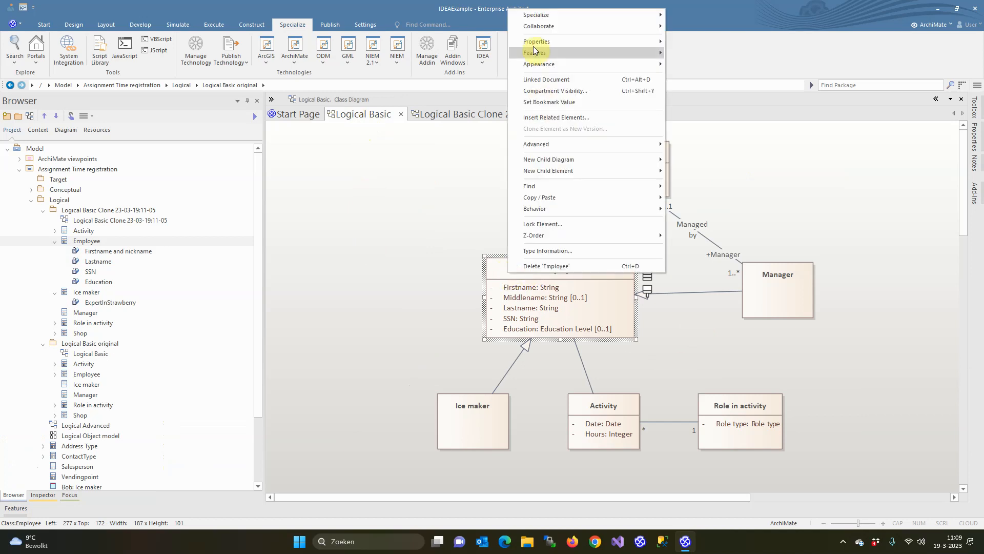
pyautogui.moveTo(538, 14)
pyautogui.moveTo(687, 86)
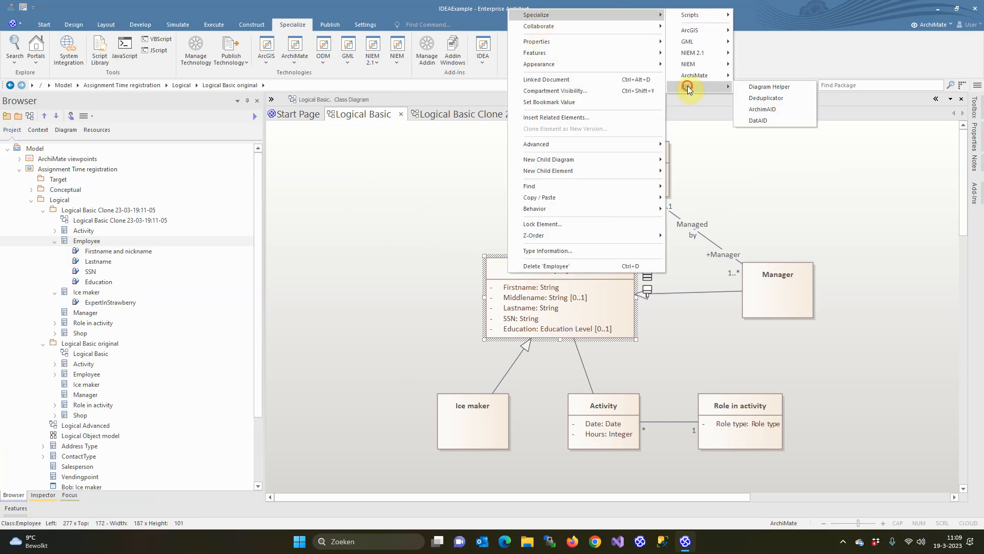
pyautogui.click(765, 97)
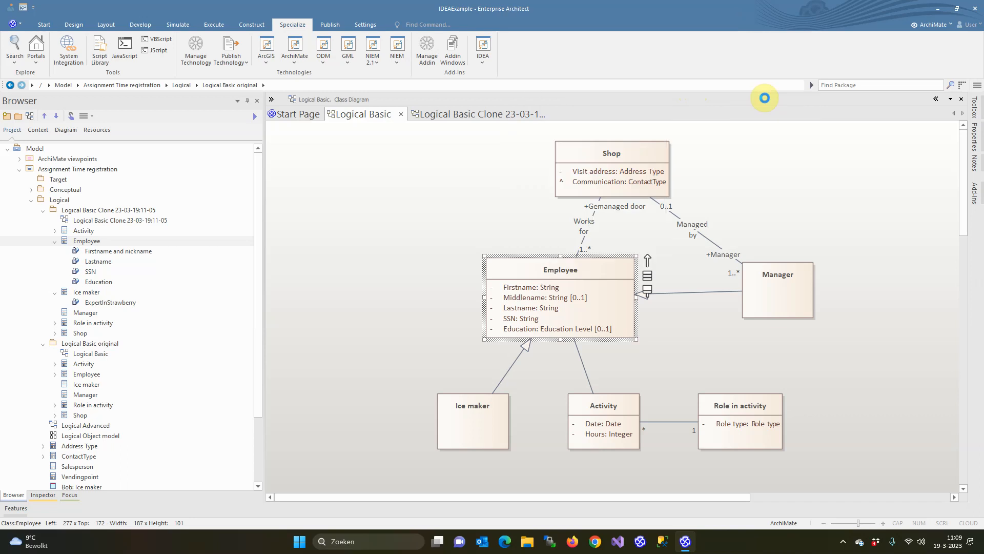
pyautogui.moveTo(308, 76); pyautogui.dragTo(563, 86)
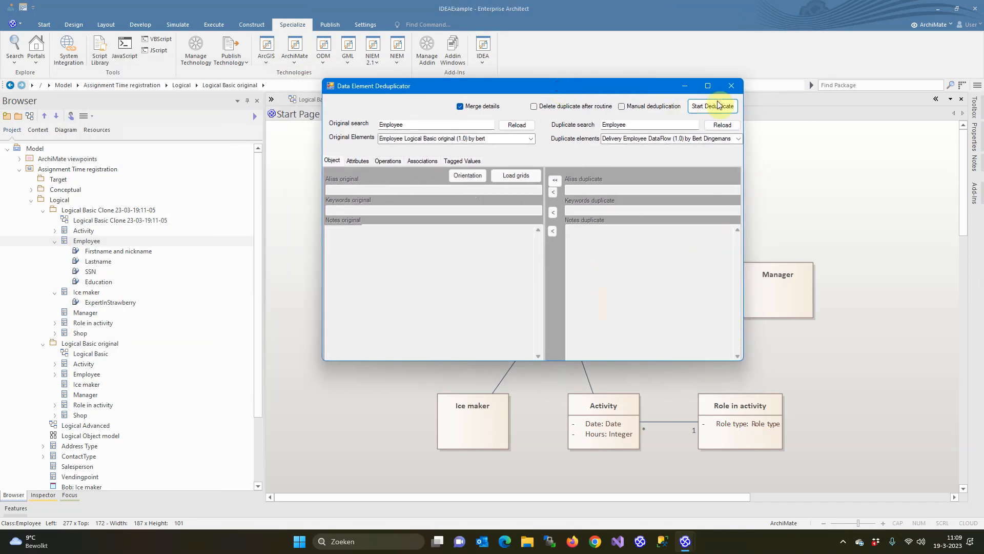
pyautogui.click(708, 88)
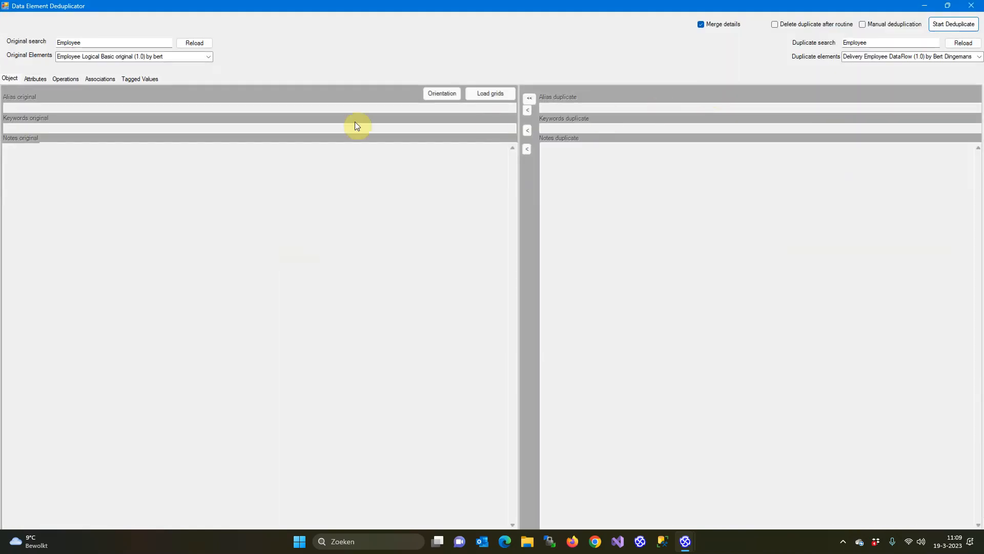
# Step: Choose Employee from Logical Basic Clone 23-03-19:11-05 as the duplicate element, enable manual deduplication, and load the comparison grids
pyautogui.click(980, 60)
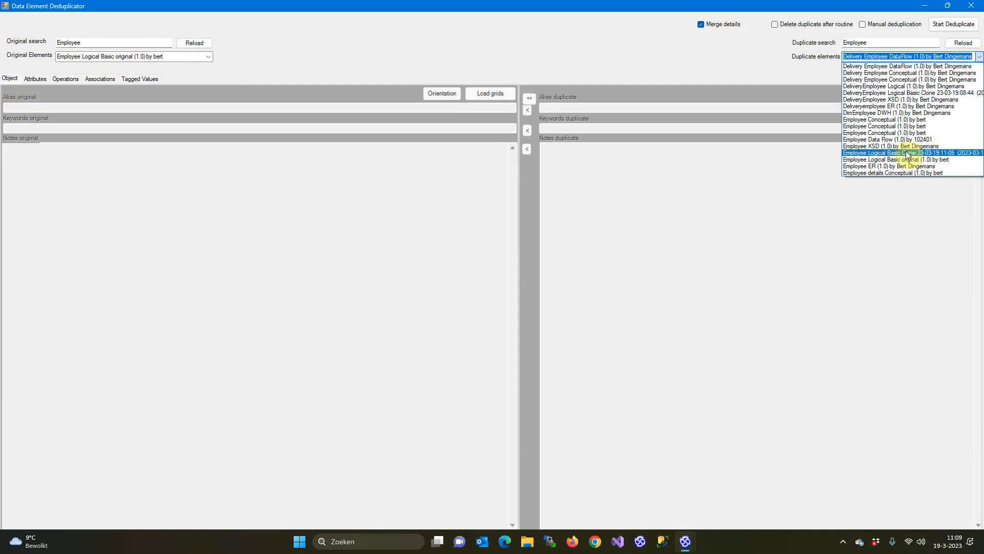
pyautogui.click(878, 153)
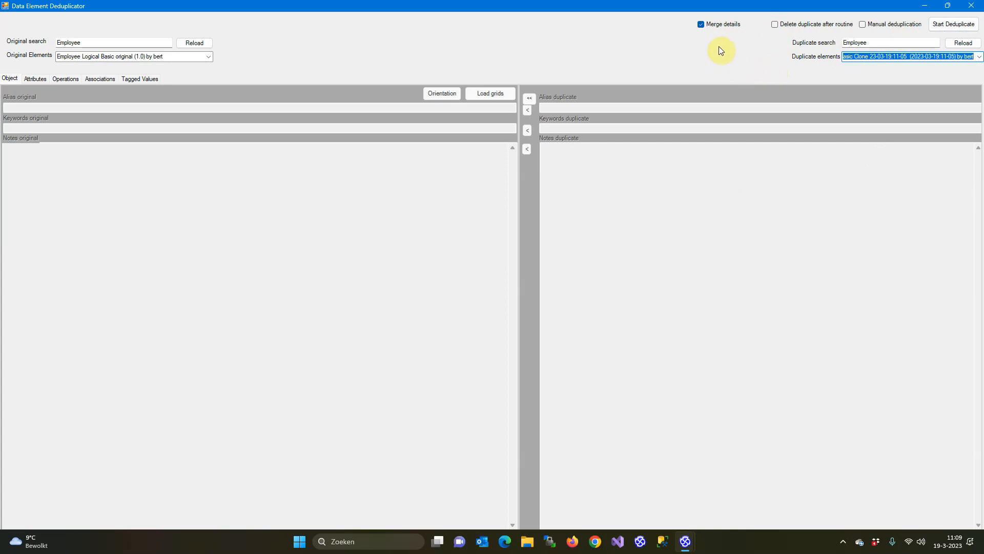
pyautogui.click(863, 24)
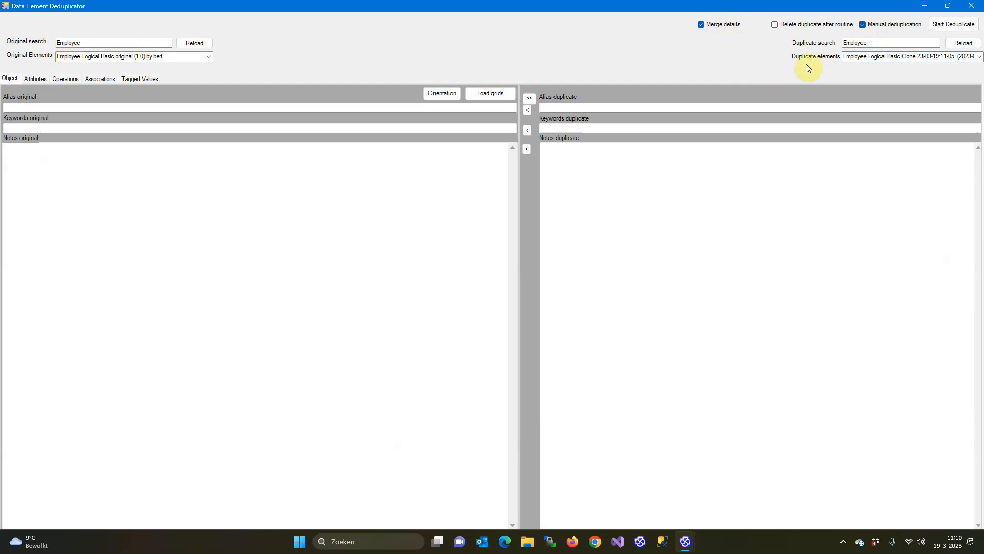
pyautogui.click(492, 93)
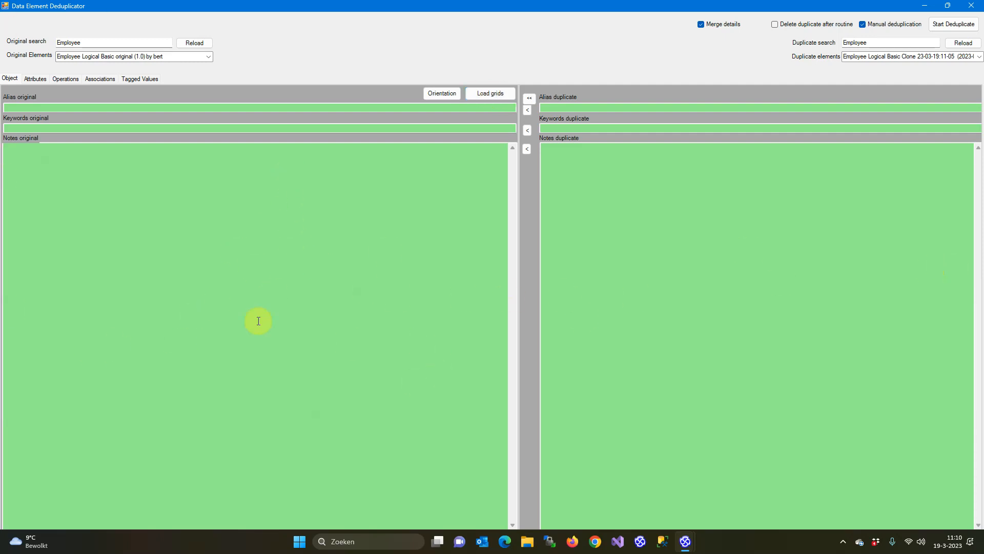
# Step: Compare the attributes, operations, associations and tagged values of both Employee classes, and start the deduplication
pyautogui.click(36, 79)
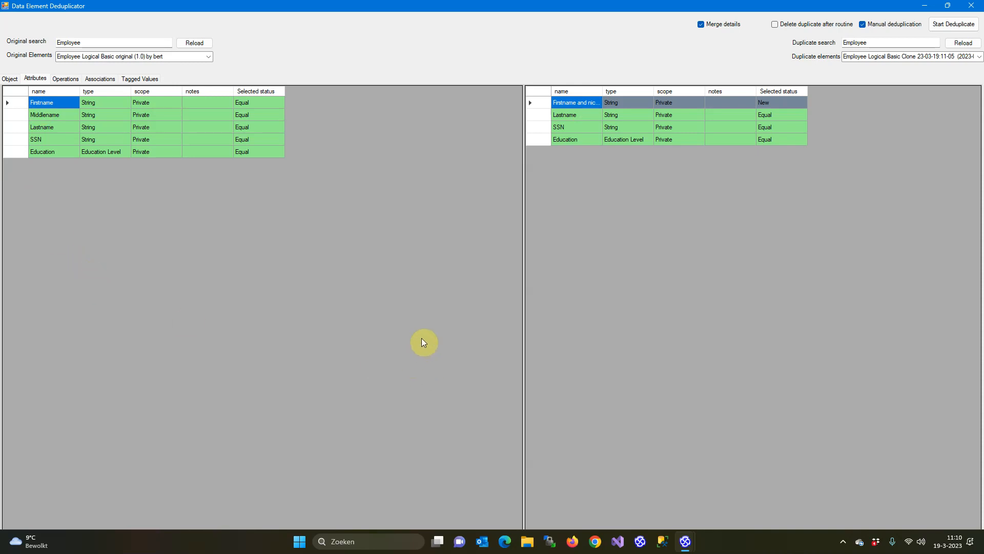
pyautogui.click(61, 79)
pyautogui.click(99, 79)
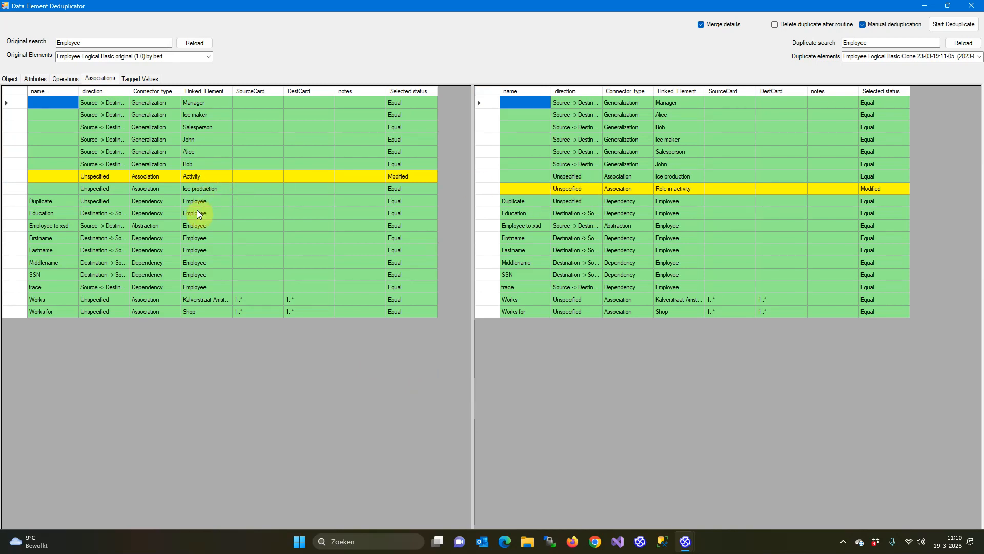
pyautogui.click(135, 80)
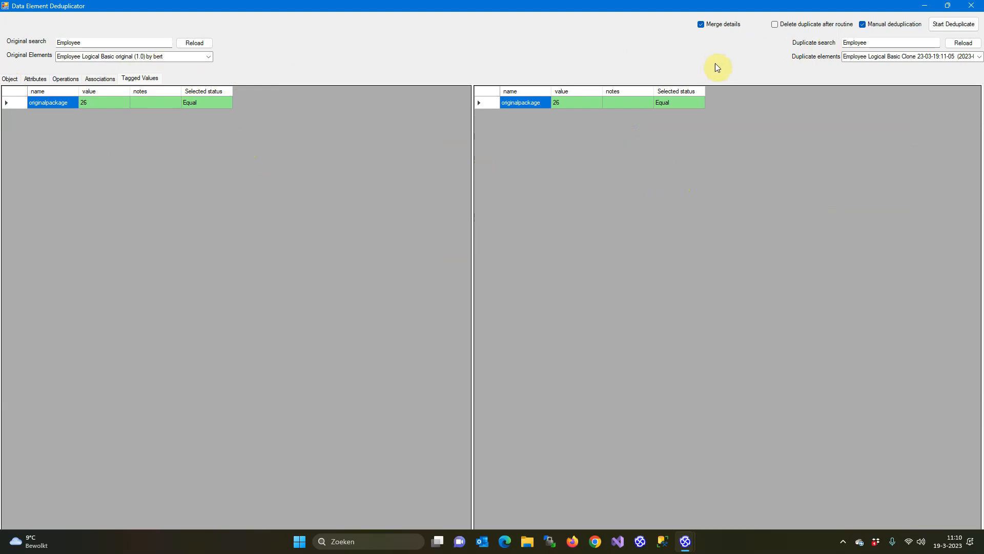
pyautogui.click(943, 28)
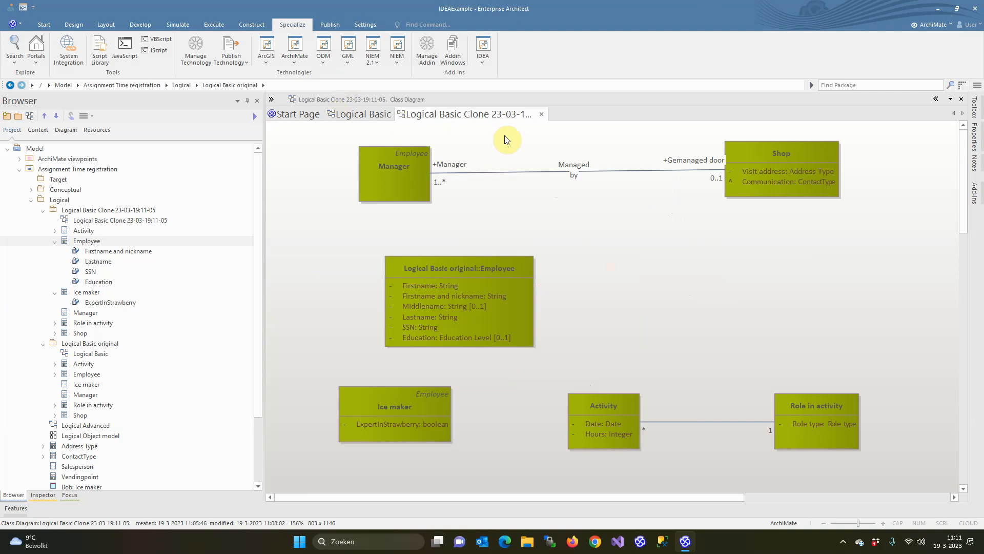
# Step: Delete the Firstname attribute from the Employee class in the original Logical Basic diagram
pyautogui.click(351, 115)
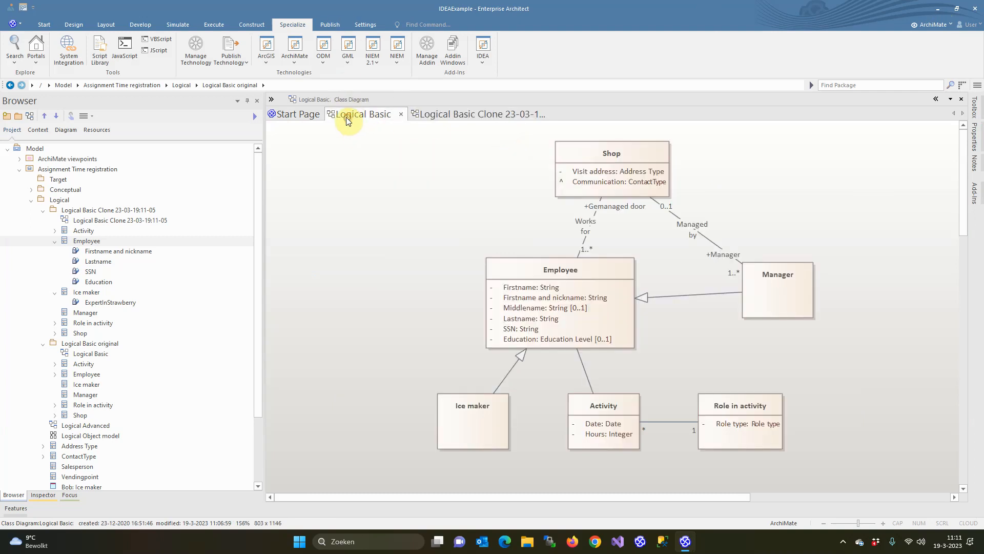
pyautogui.click(516, 292)
pyautogui.click(515, 290)
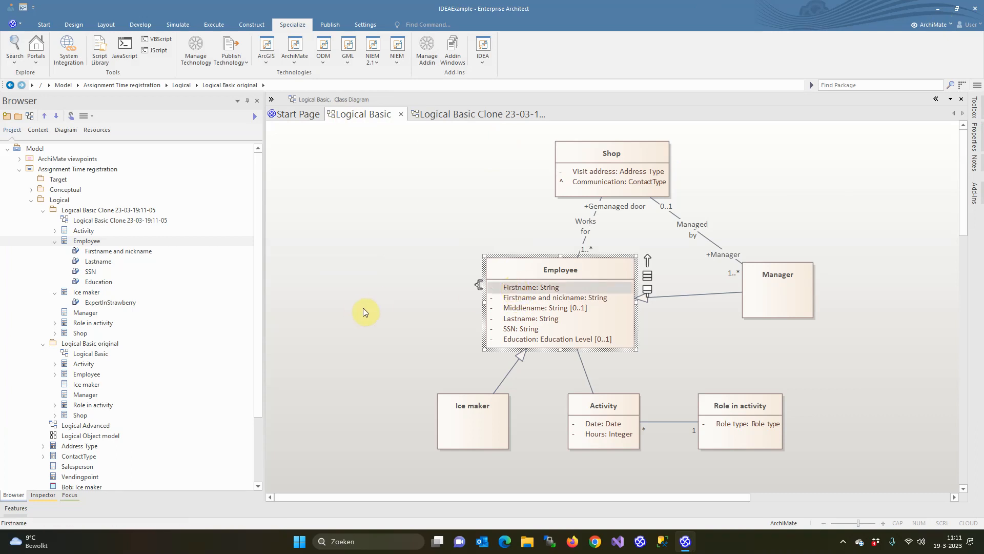
pyautogui.press('Delete')
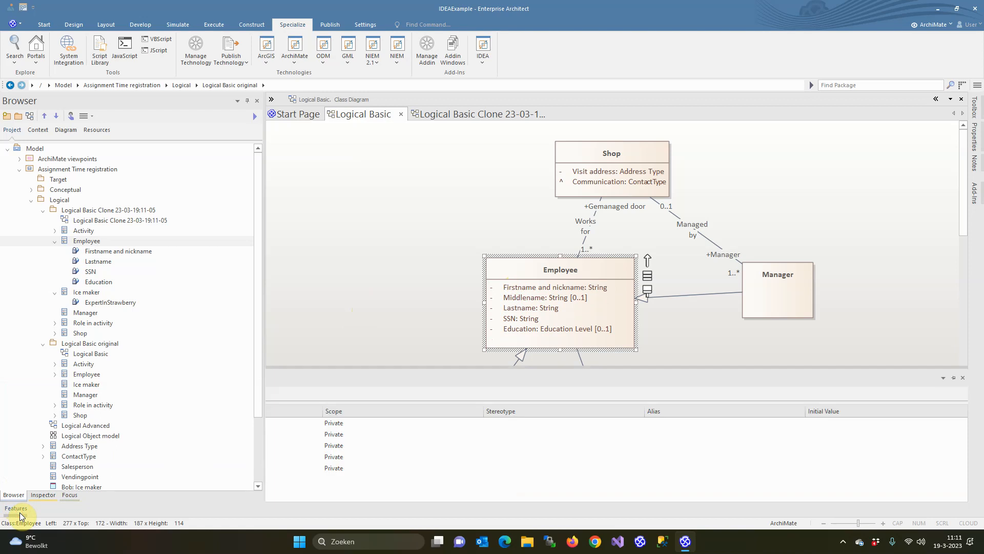
# Step: Check the original Employee class's attribute list and look at the merged Employee in the cloned diagram
pyautogui.click(20, 513)
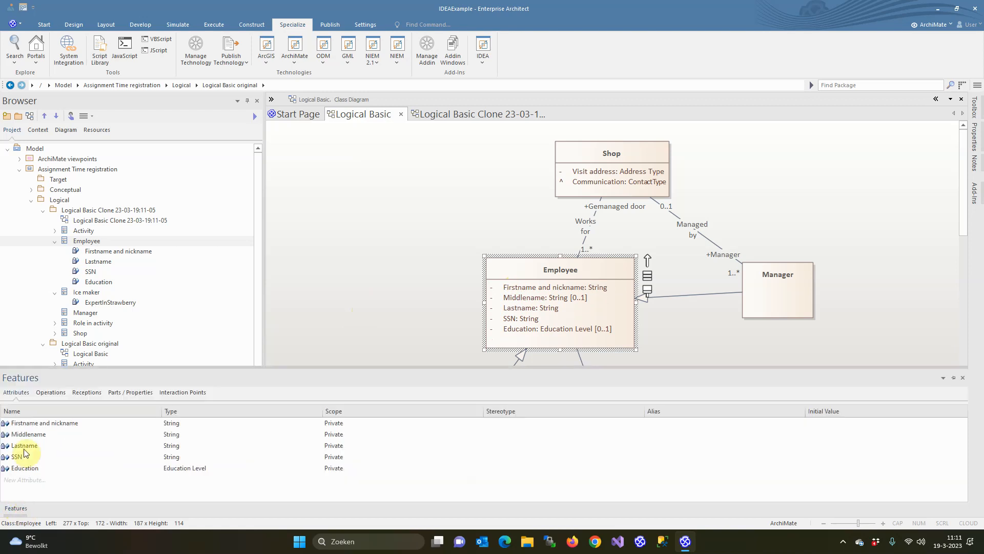
pyautogui.click(35, 423)
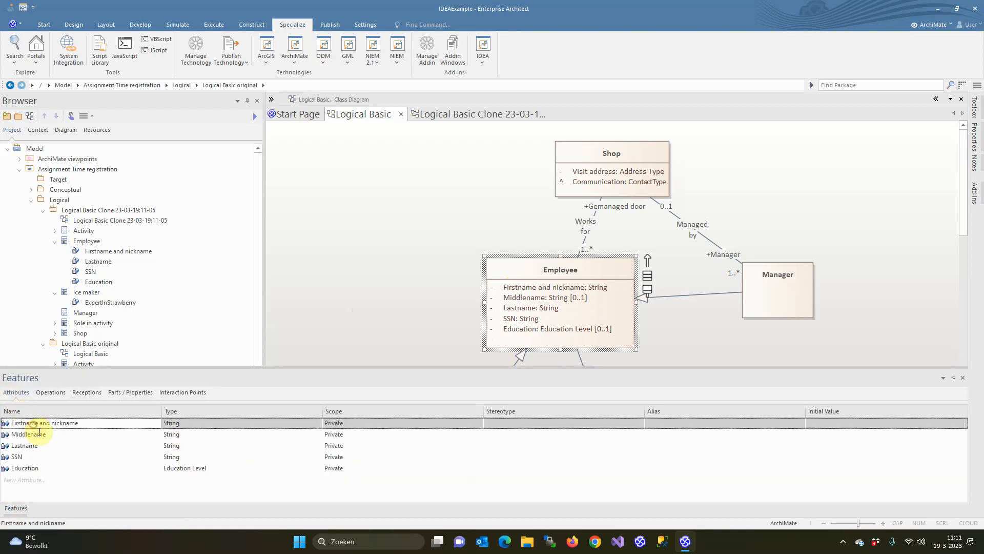
pyautogui.click(376, 264)
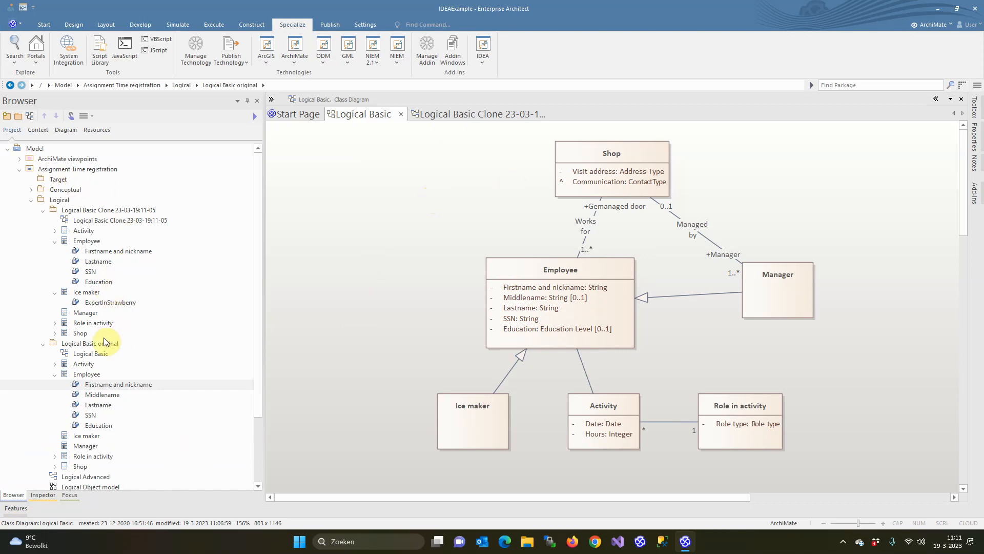
pyautogui.click(431, 113)
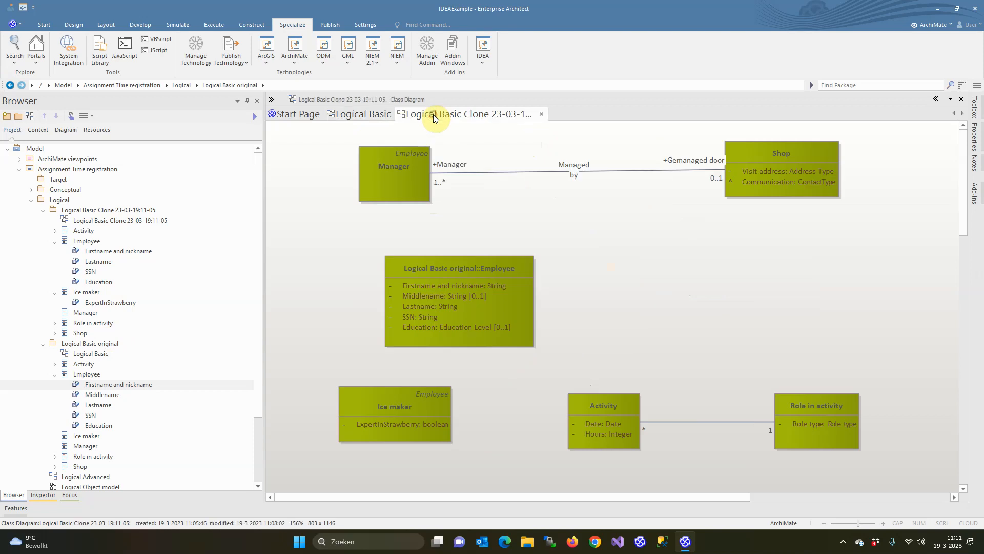
# Step: Close the cloned diagram and clone the original Logical Basic diagram again with the IDEA Deduplicator
pyautogui.click(540, 114)
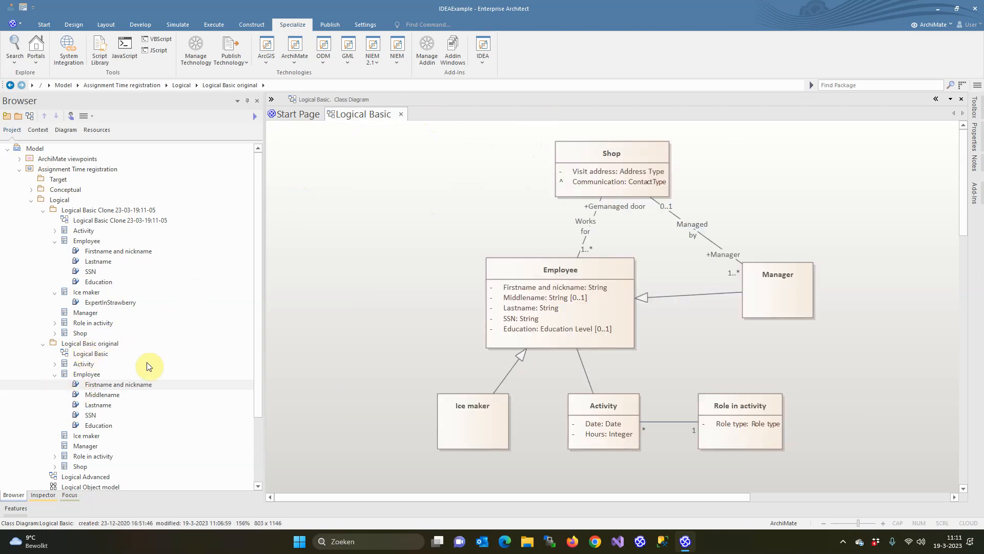
pyautogui.click(84, 356)
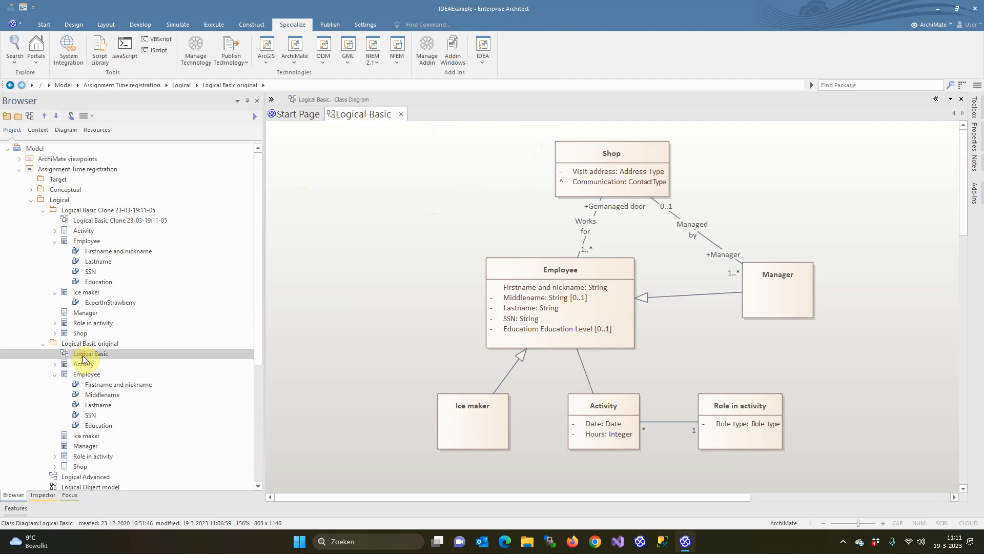
pyautogui.rightClick(84, 358)
pyautogui.moveTo(116, 362)
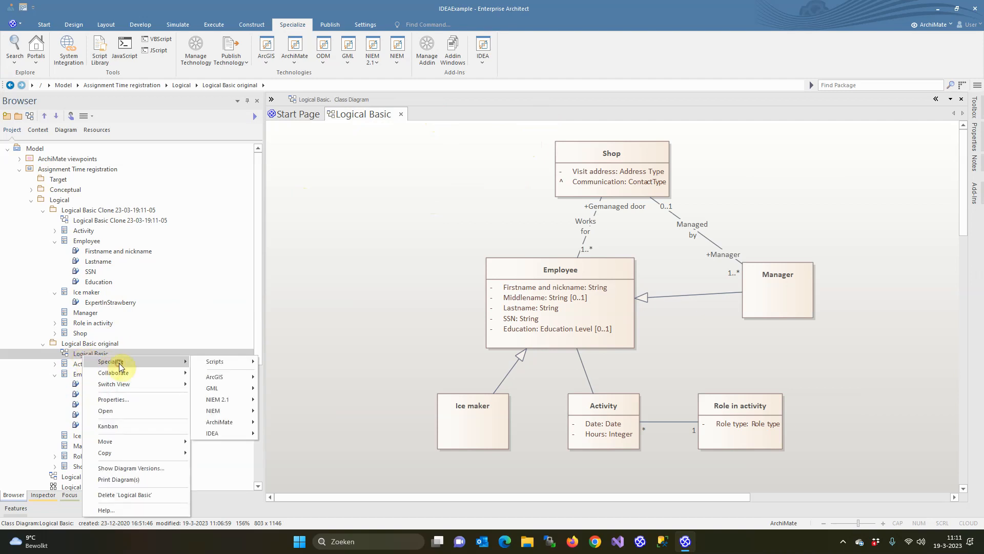
pyautogui.moveTo(217, 432)
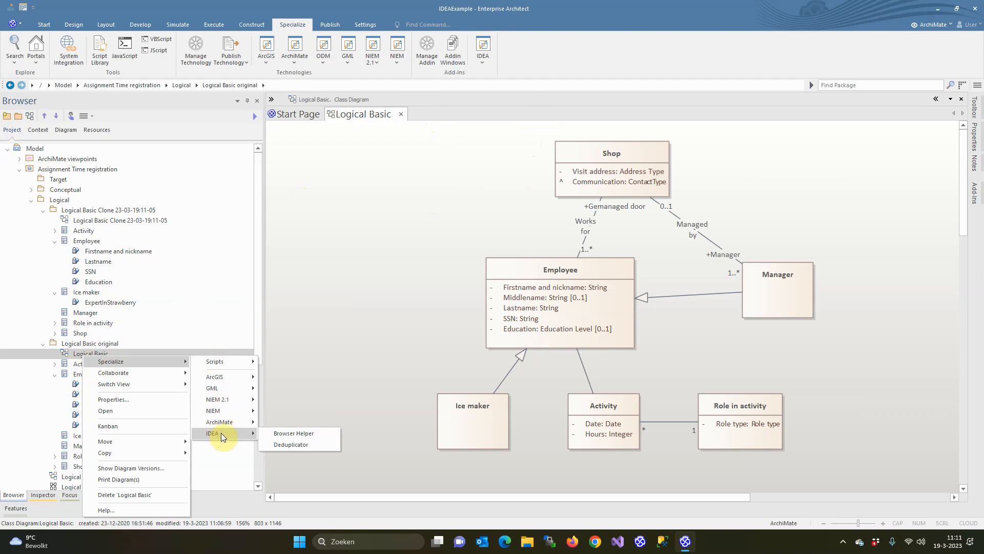
pyautogui.click(302, 446)
pyautogui.click(294, 176)
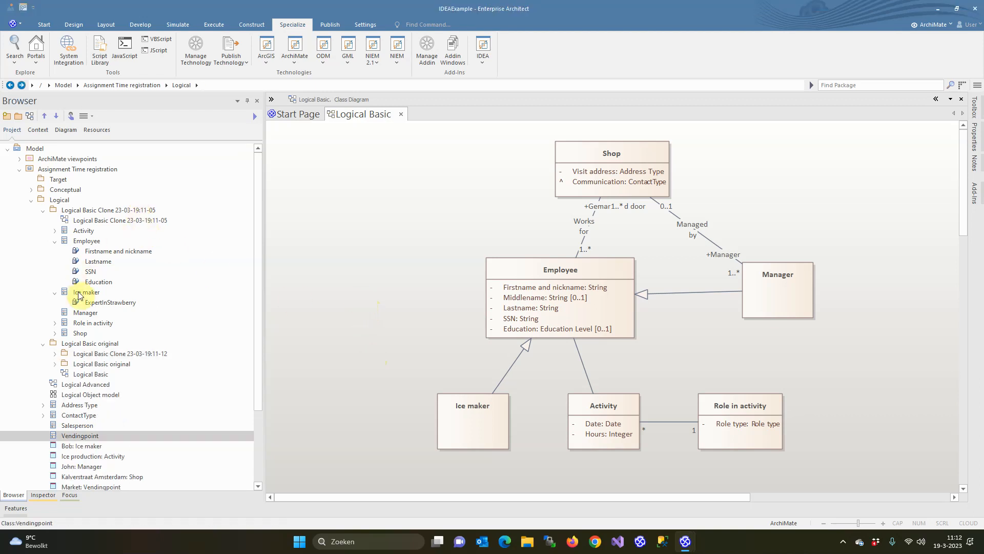
# Step: Expand the nested Logical Basic original package, check its list of baselines, and close the list
pyautogui.click(53, 364)
pyautogui.click(79, 365)
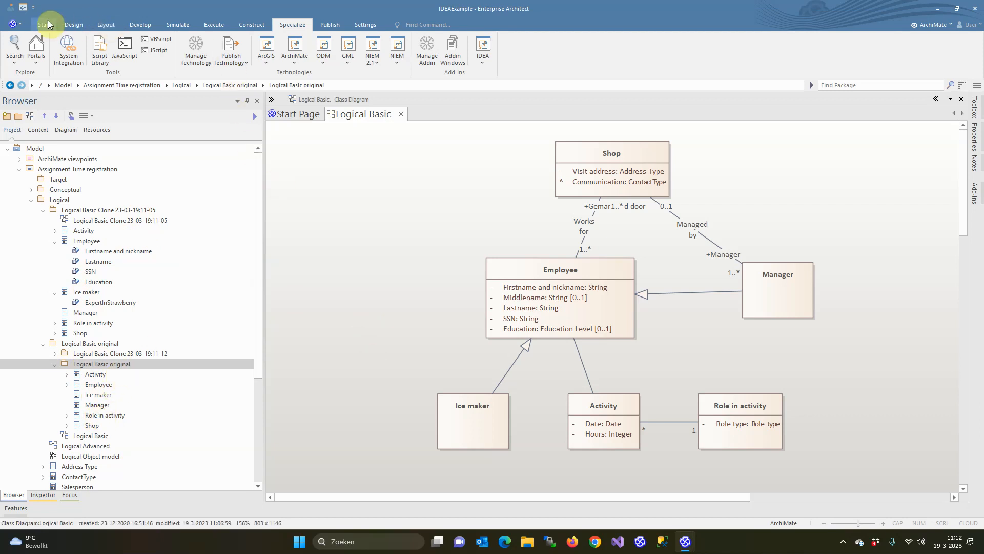
pyautogui.click(73, 28)
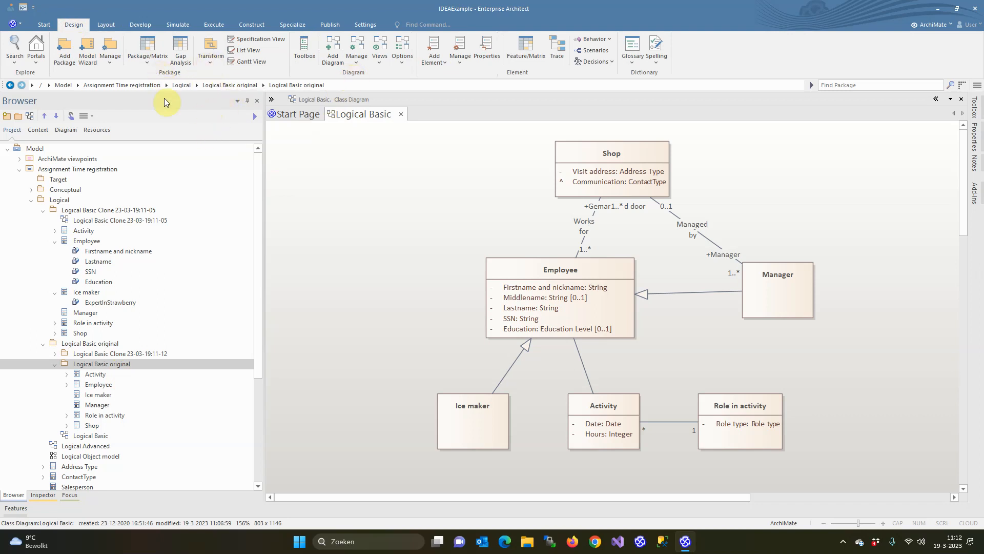
pyautogui.click(109, 64)
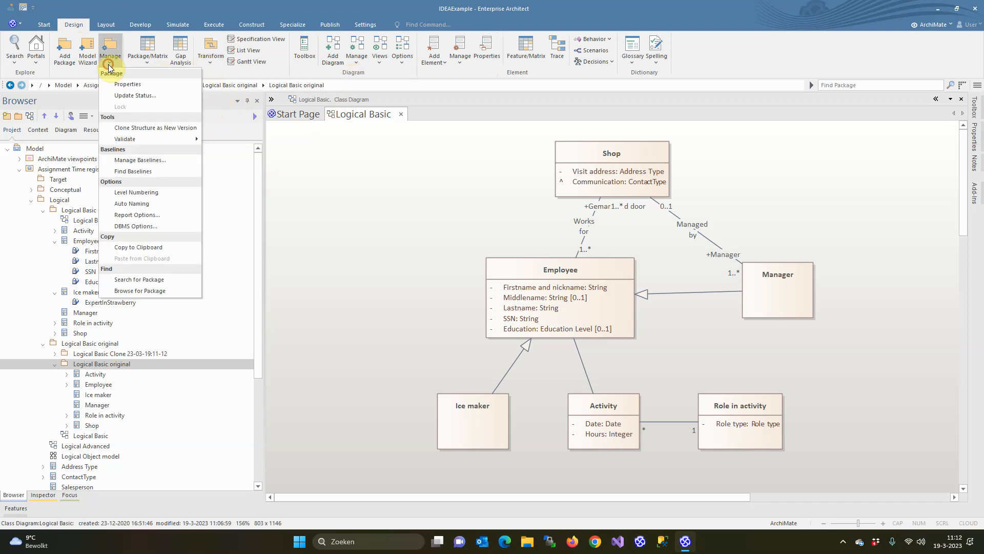
pyautogui.click(135, 160)
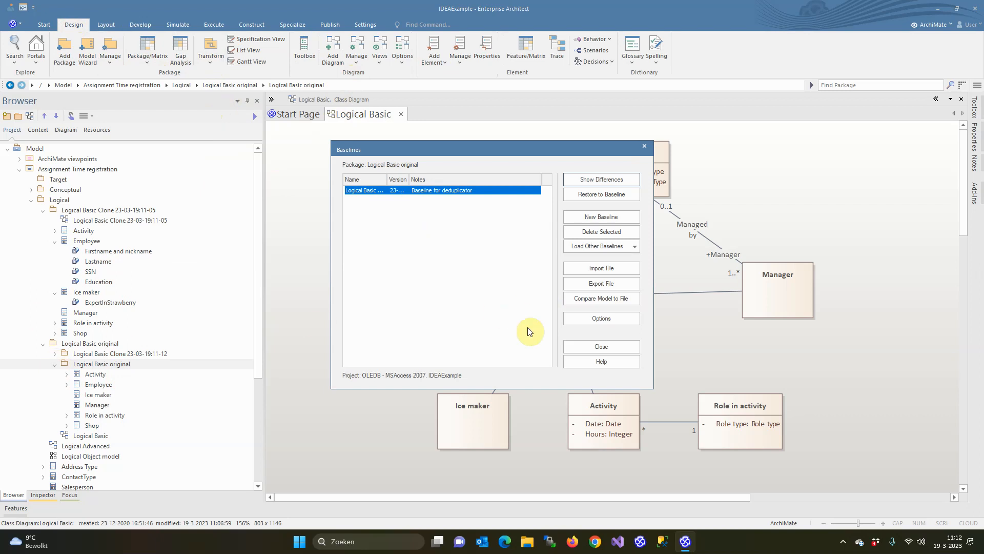
pyautogui.click(590, 349)
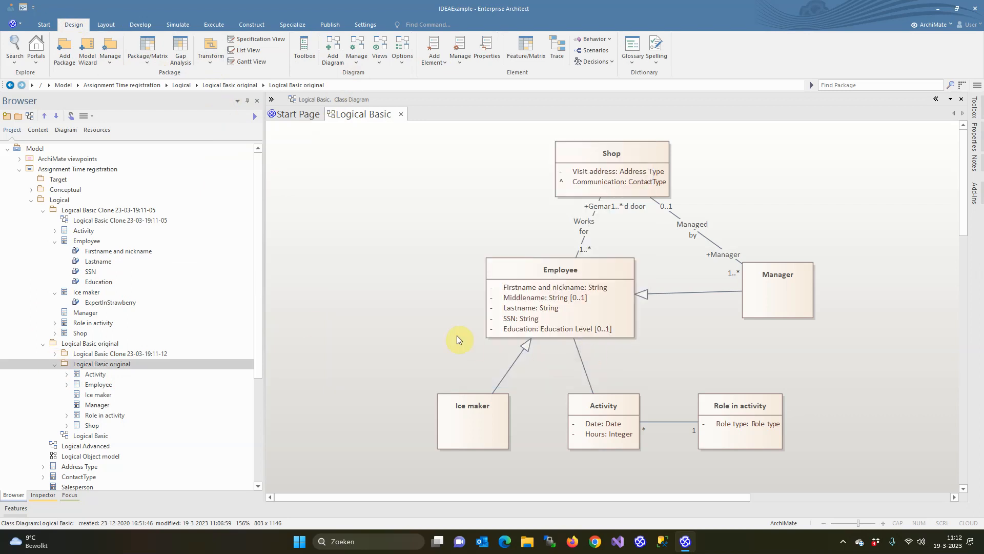